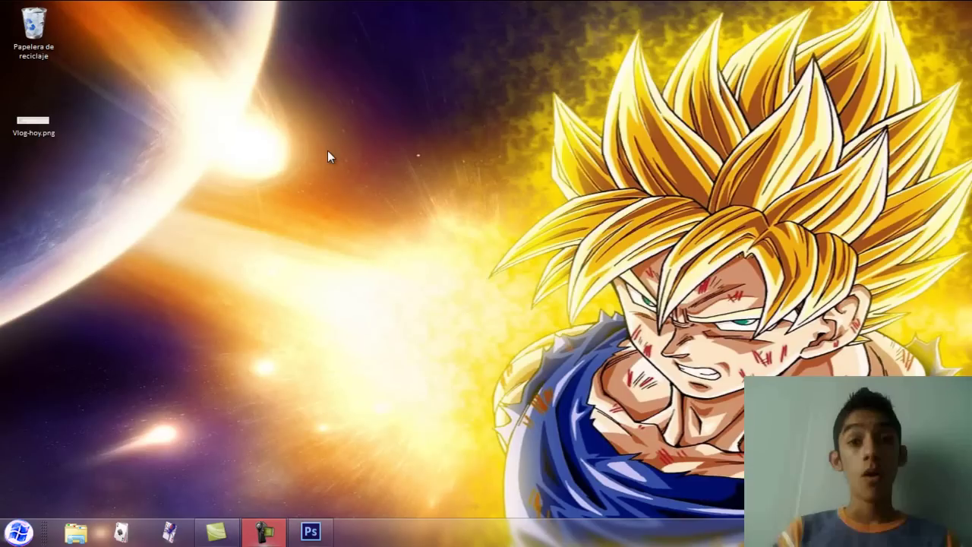
# Step: Restore Photoshop and erase the black stipple drawing, leaving the canvas plain white
pyautogui.moveTo(293, 107); pyautogui.dragTo(365, 186)
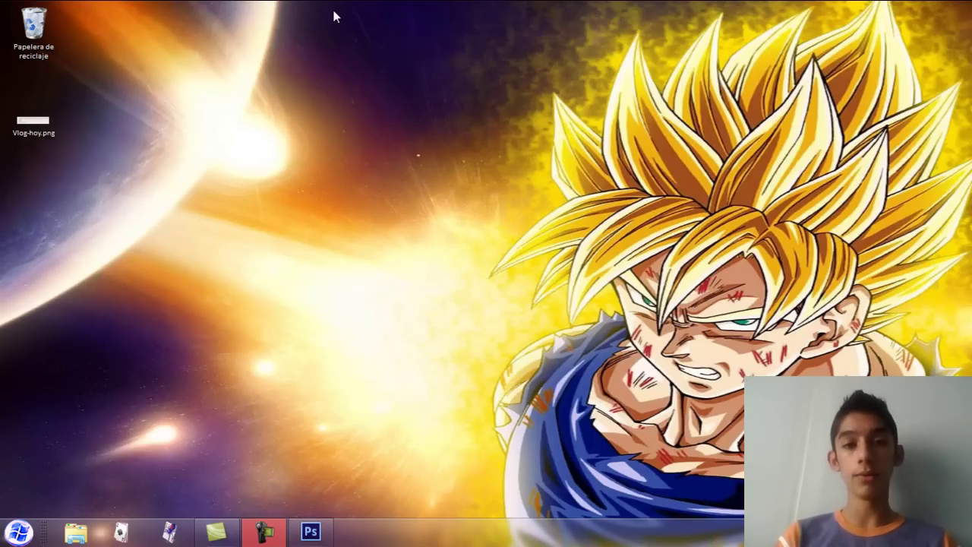
pyautogui.moveTo(278, 1)
pyautogui.mouseDown()
pyautogui.moveTo(507, 175)
pyautogui.moveTo(521, 196)
pyautogui.mouseUp()
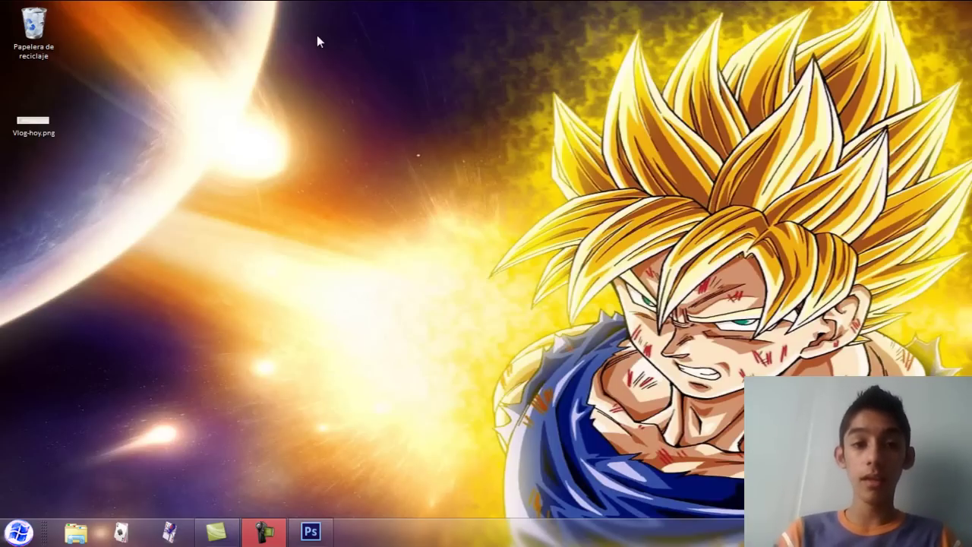
pyautogui.moveTo(175, 50); pyautogui.dragTo(237, 148)
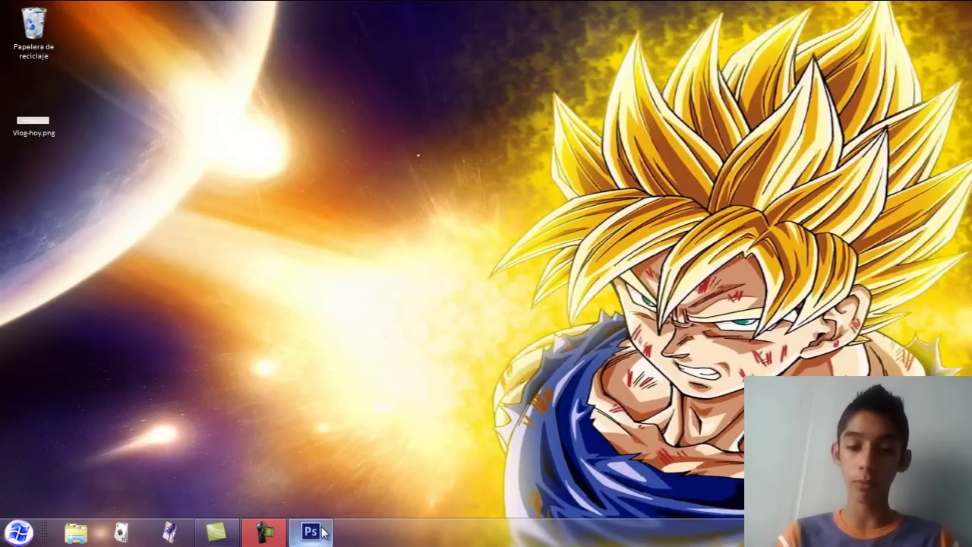
pyautogui.click(311, 532)
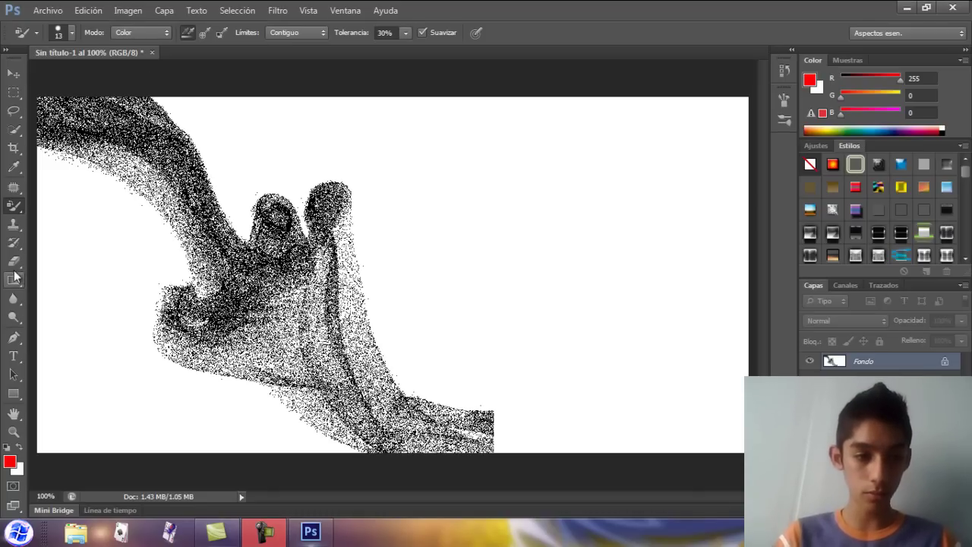
pyautogui.click(14, 260)
pyautogui.moveTo(147, 195)
pyautogui.mouseDown()
pyautogui.moveTo(190, 251)
pyautogui.moveTo(445, 413)
pyautogui.mouseUp()
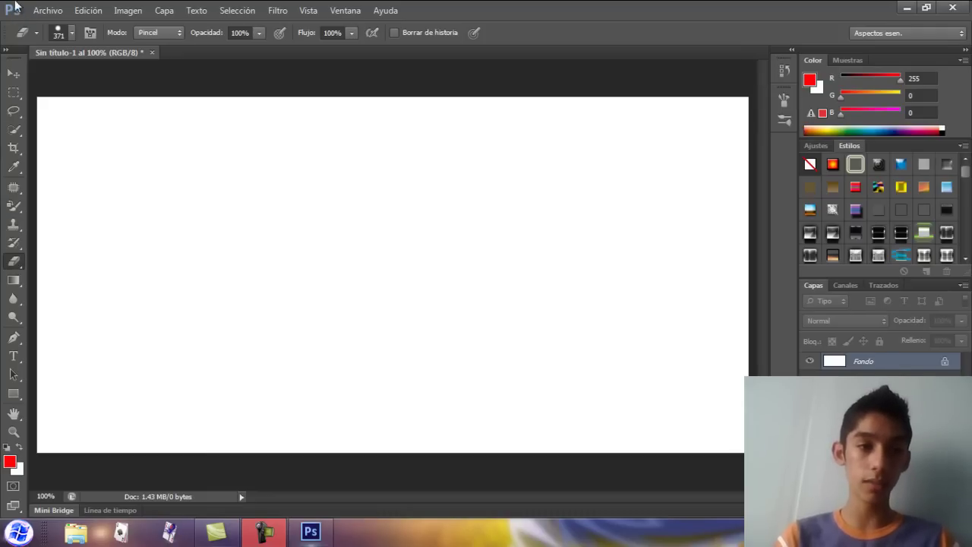
# Step: Switch to the Brush tool (Herramienta Pincel) from the painting tools group
pyautogui.click(43, 10)
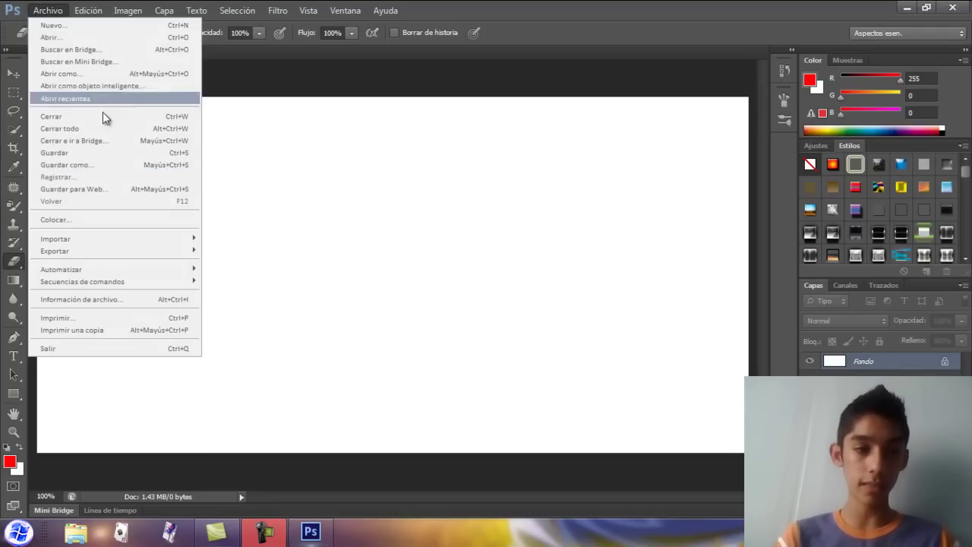
pyautogui.click(47, 10)
pyautogui.click(13, 74)
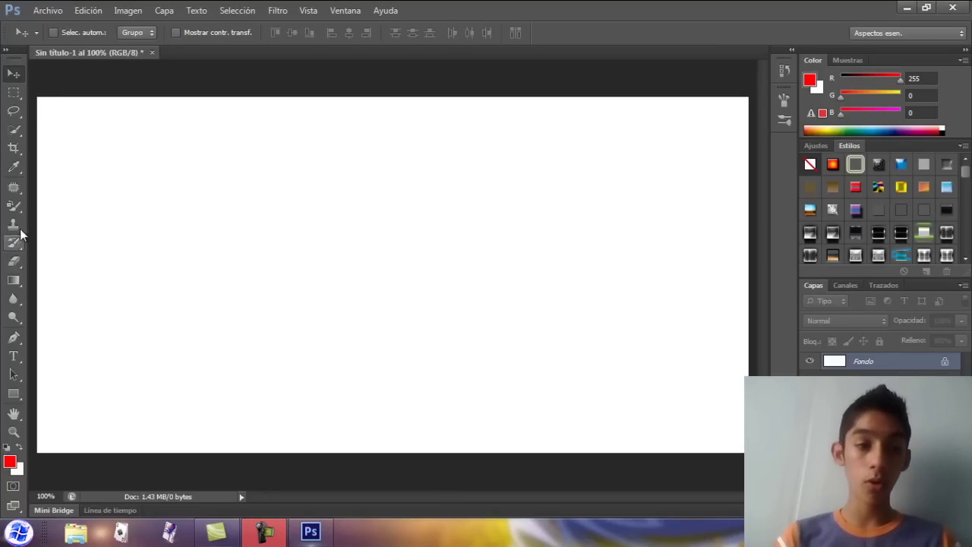
pyautogui.click(22, 205)
pyautogui.rightClick(23, 199)
pyautogui.click(54, 205)
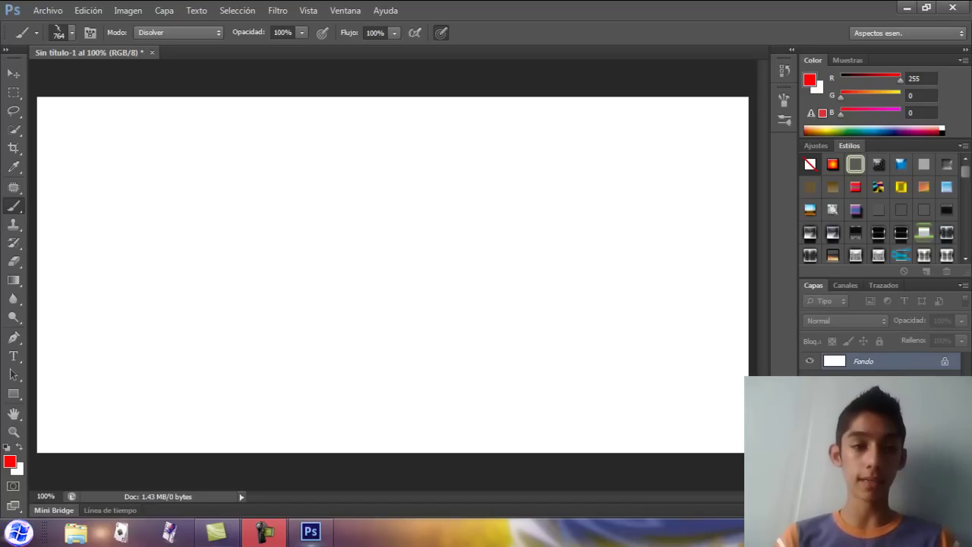
# Step: Choose the hard round brush tip and shrink its diameter from 764 to 204 px
pyautogui.click(71, 33)
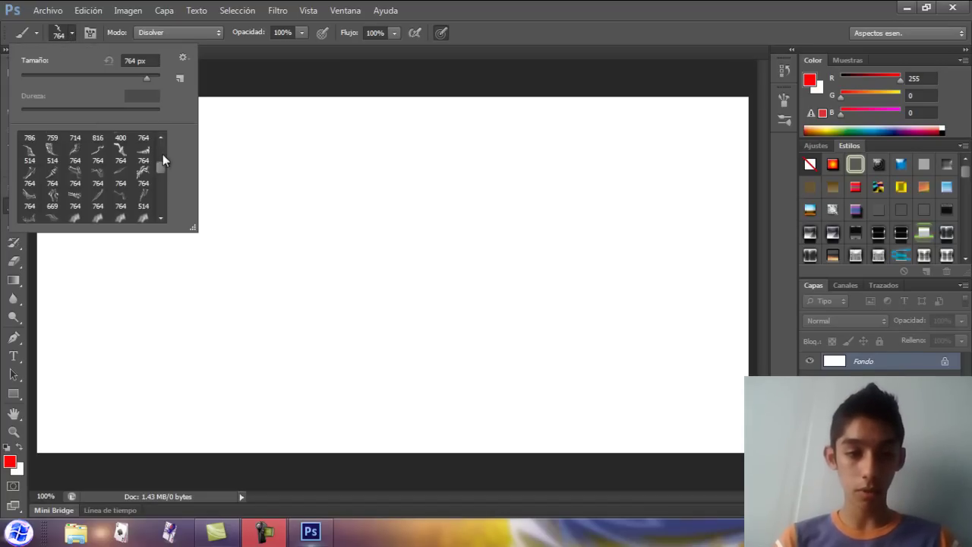
pyautogui.moveTo(162, 156); pyautogui.dragTo(163, 138)
pyautogui.click(52, 143)
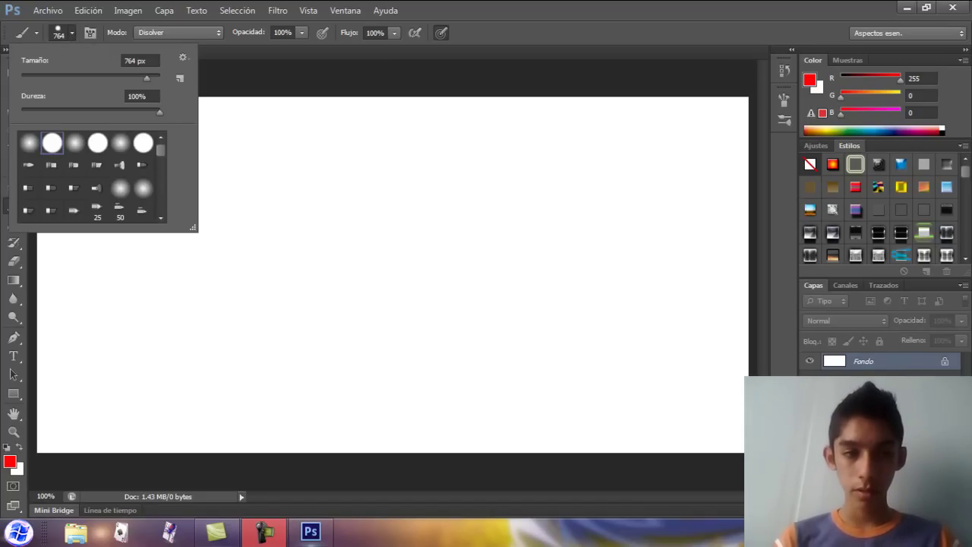
pyautogui.click(569, 530)
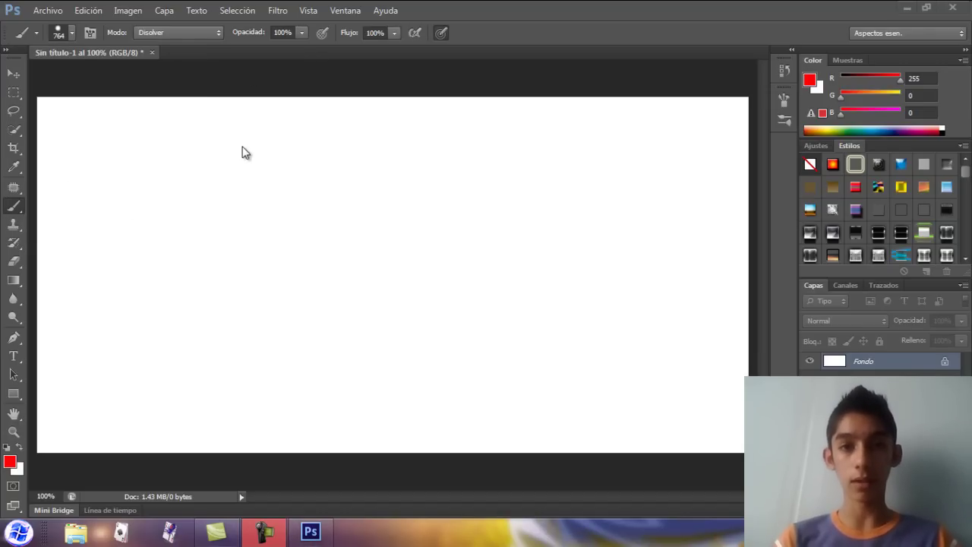
pyautogui.click(18, 204)
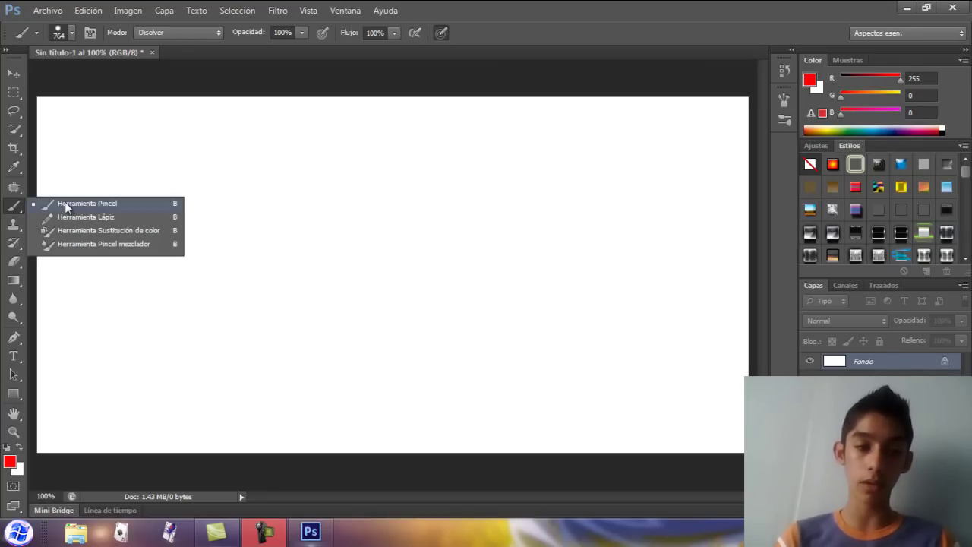
pyautogui.click(15, 207)
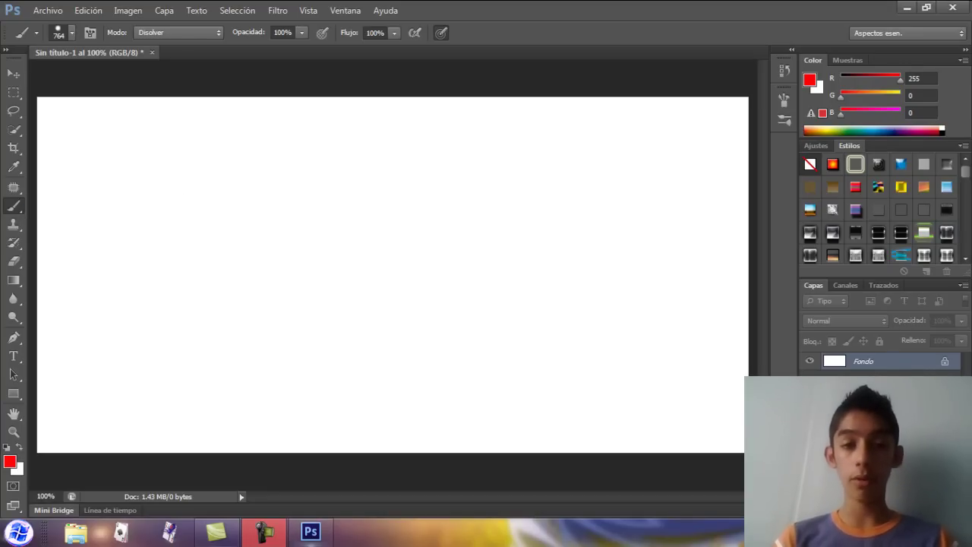
pyautogui.moveTo(297, 197)
pyautogui.mouseDown()
pyautogui.moveTo(202, 172)
pyautogui.moveTo(68, 165)
pyautogui.mouseUp()
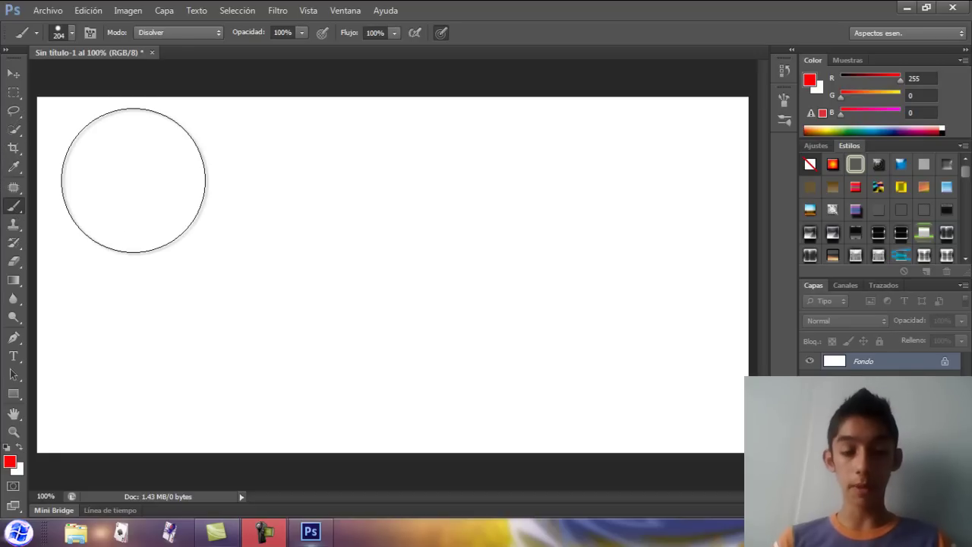
# Step: Set the foreground colour to black and test it with a stroke, then undo it
pyautogui.click(10, 461)
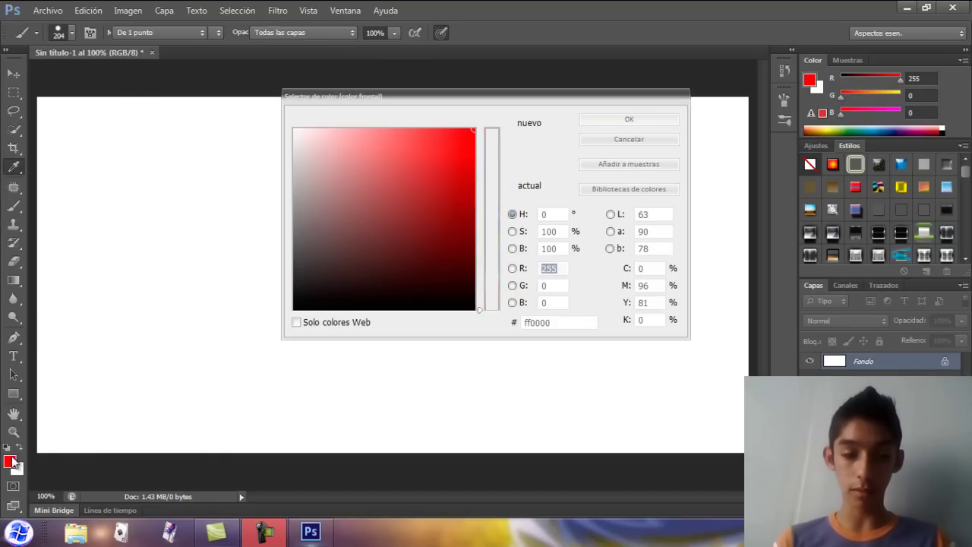
pyautogui.click(291, 309)
pyautogui.click(611, 119)
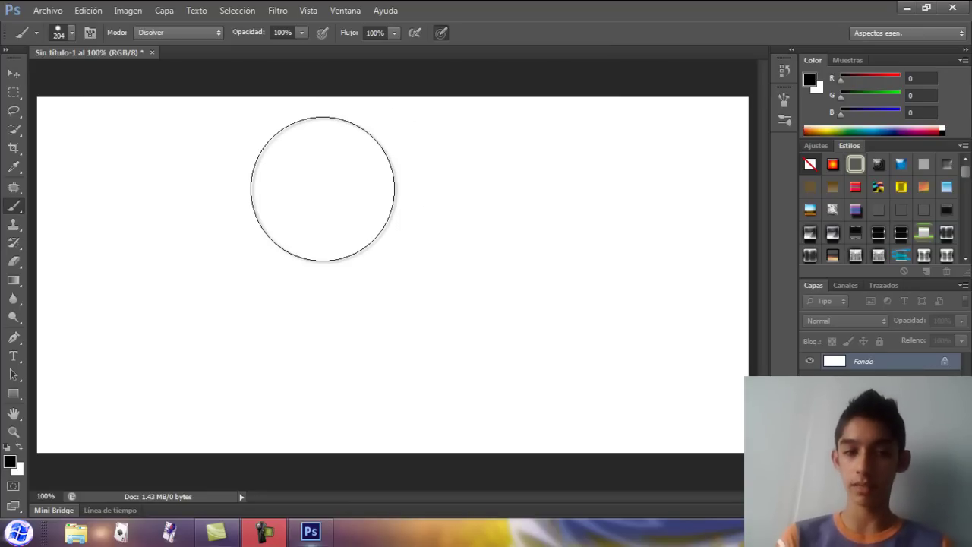
pyautogui.moveTo(162, 196)
pyautogui.mouseDown()
pyautogui.moveTo(386, 271)
pyautogui.moveTo(358, 239)
pyautogui.moveTo(503, 219)
pyautogui.moveTo(565, 304)
pyautogui.moveTo(512, 291)
pyautogui.mouseUp()
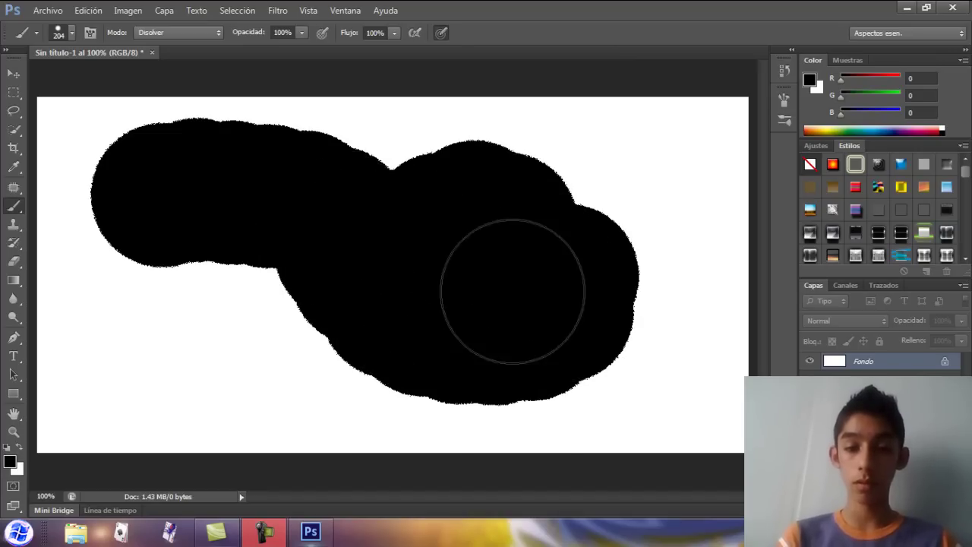
pyautogui.hotkey('ctrl', 'z')
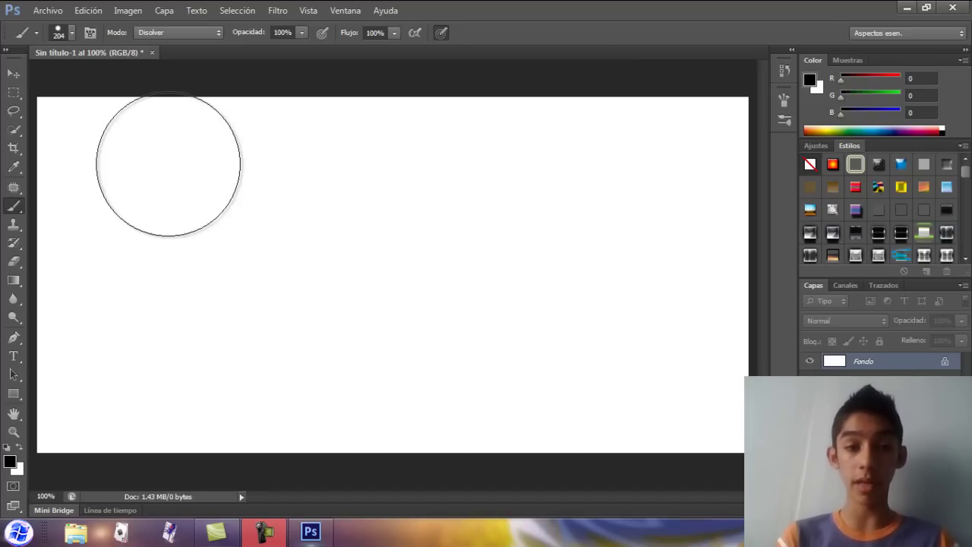
# Step: Switch to the 764 px smoke-shaped brush, stamp two test shapes, then undo them
pyautogui.click(71, 32)
pyautogui.moveTo(159, 149); pyautogui.dragTo(158, 165)
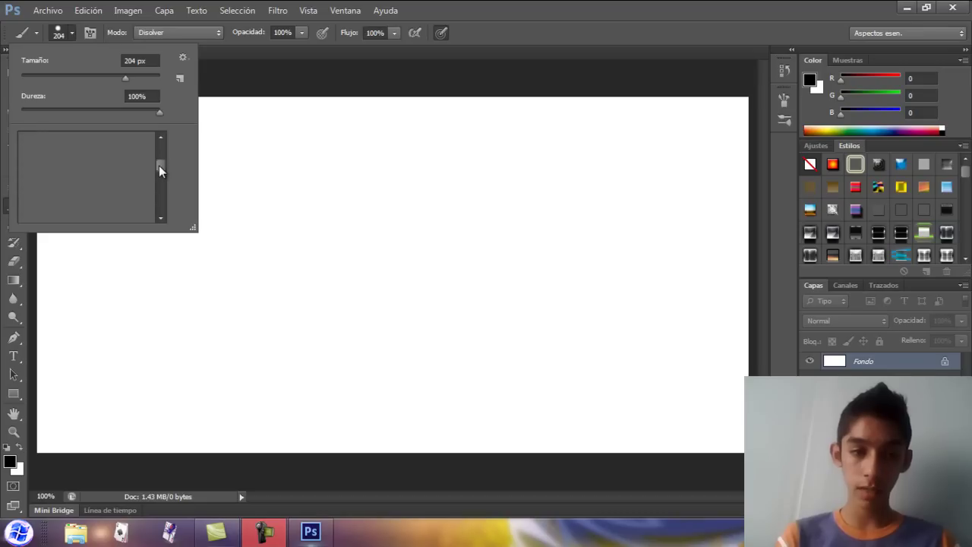
pyautogui.click(98, 186)
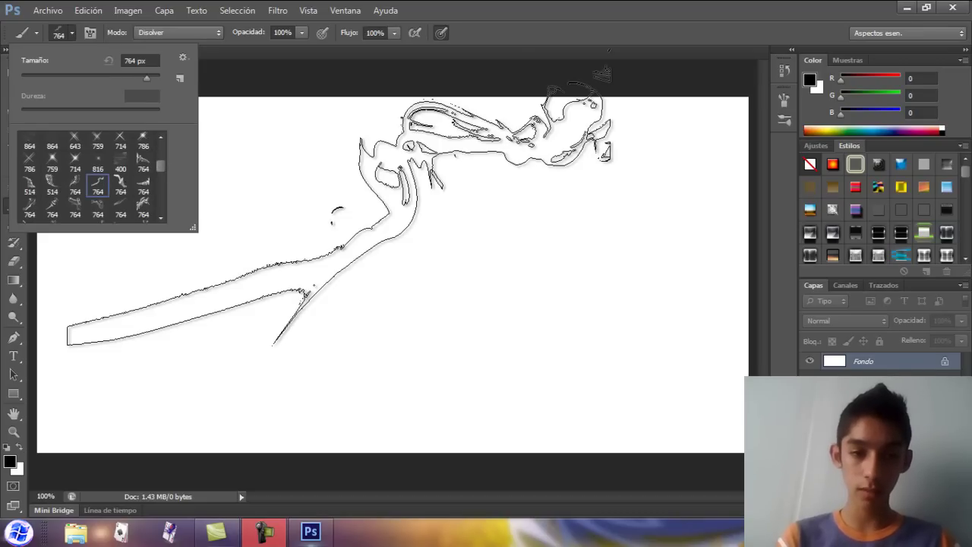
pyautogui.click(336, 213)
pyautogui.click(414, 292)
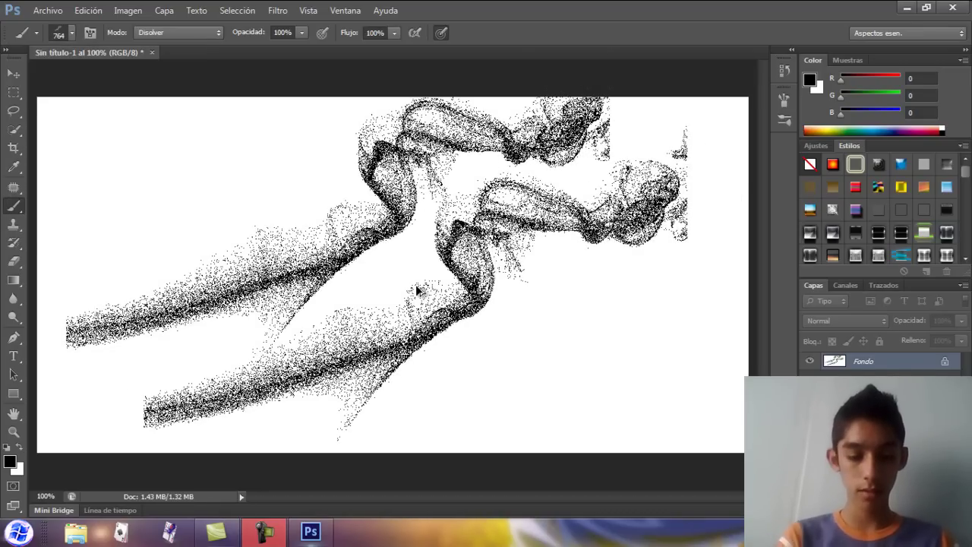
pyautogui.hotkey('ctrl', 'alt', 'z')
pyautogui.hotkey('ctrl', 'alt', 'z')
pyautogui.hotkey('ctrl', 'alt', 'z')
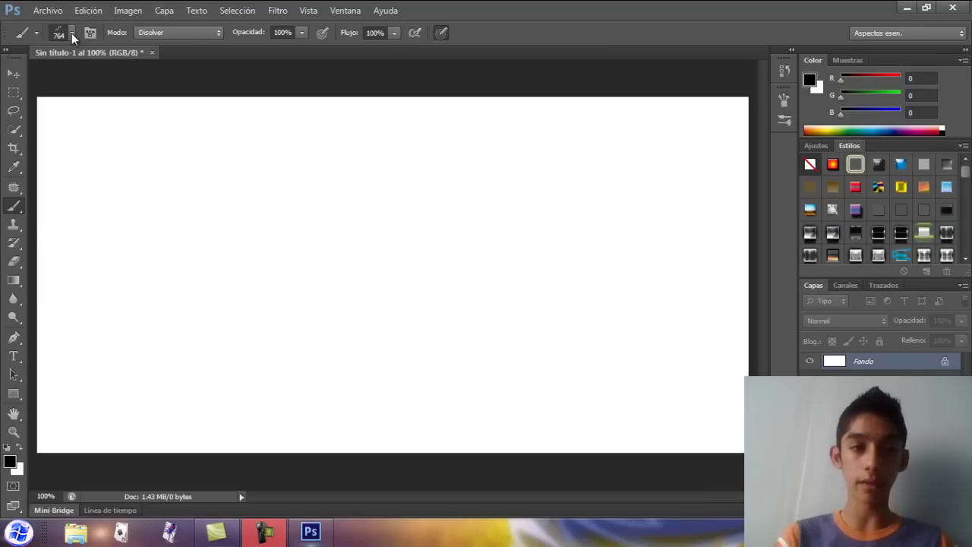
pyautogui.click(73, 33)
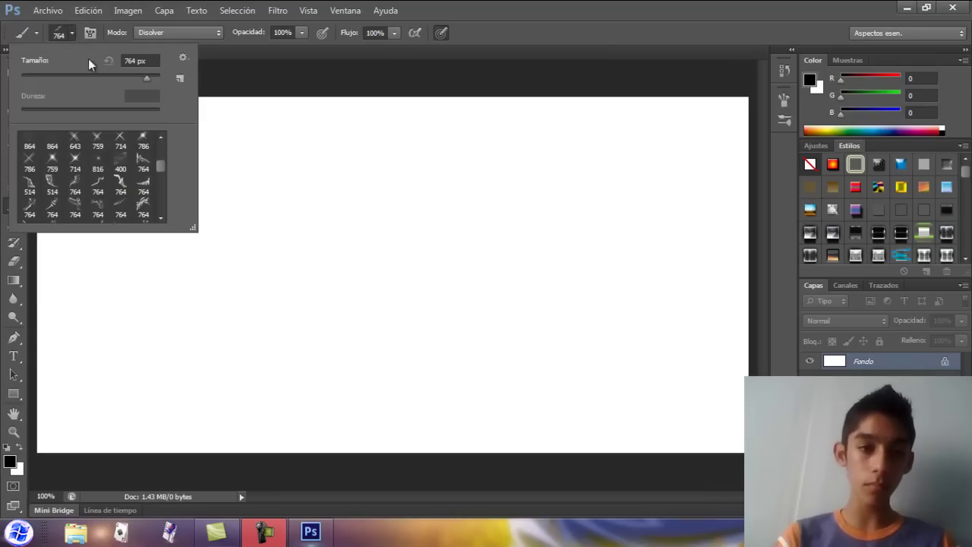
pyautogui.click(76, 32)
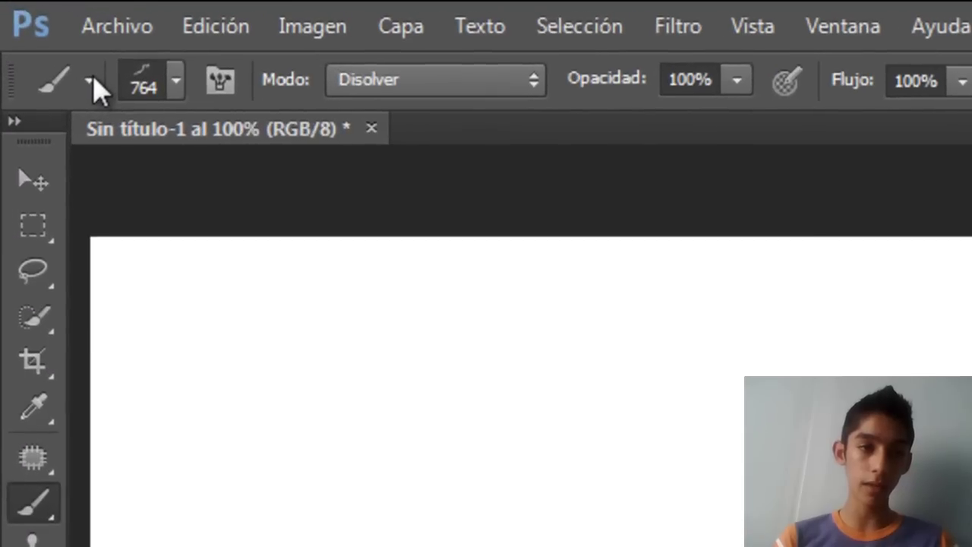
# Step: Pick the hard round brush tip at 100% hardness and resize it to 193 px
pyautogui.click(35, 33)
pyautogui.click(92, 82)
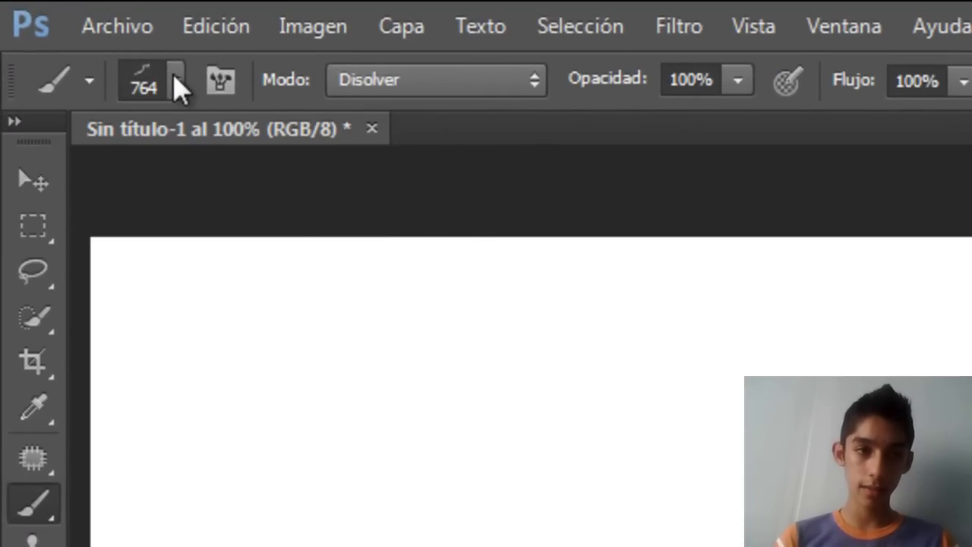
pyautogui.click(175, 83)
pyautogui.moveTo(392, 403); pyautogui.dragTo(385, 293)
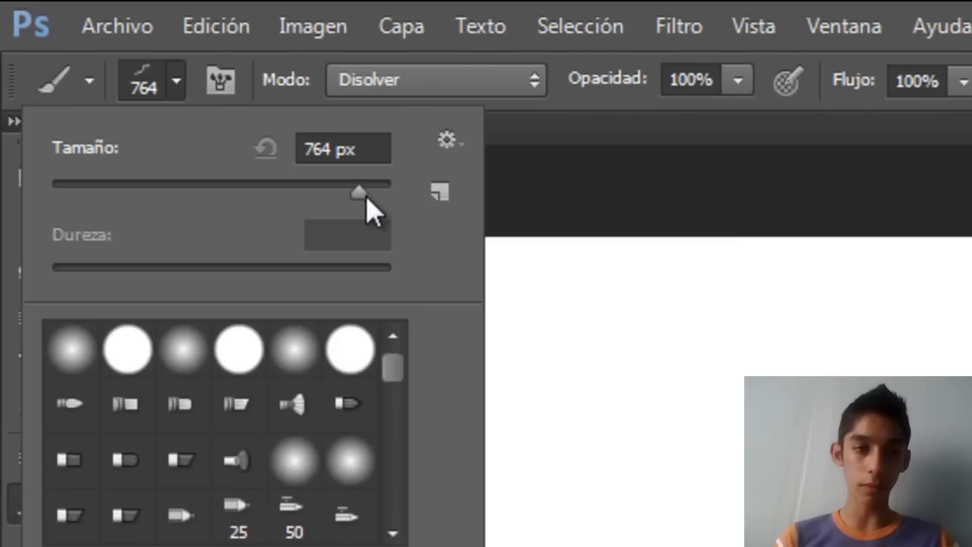
pyautogui.click(124, 355)
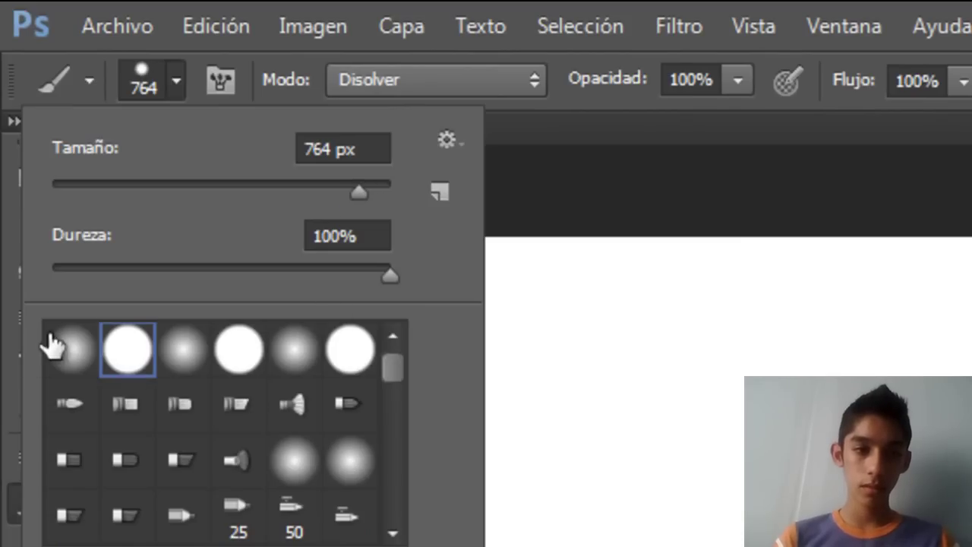
pyautogui.moveTo(359, 191)
pyautogui.mouseDown()
pyautogui.moveTo(98, 169)
pyautogui.moveTo(366, 221)
pyautogui.moveTo(299, 199)
pyautogui.mouseUp()
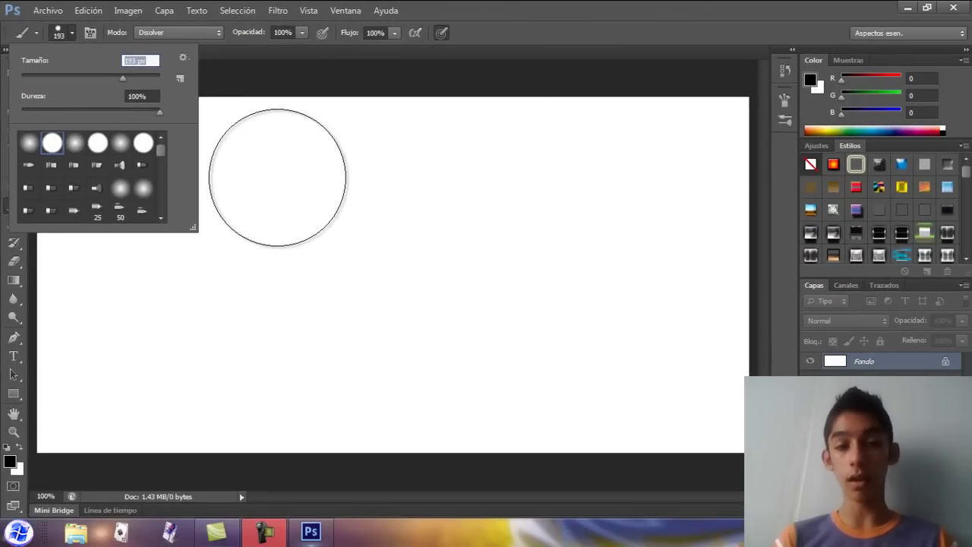
# Step: Paint a solid black dot and a 0%-hardness speckled dot beside it, then set mode to Normal
pyautogui.click(277, 178)
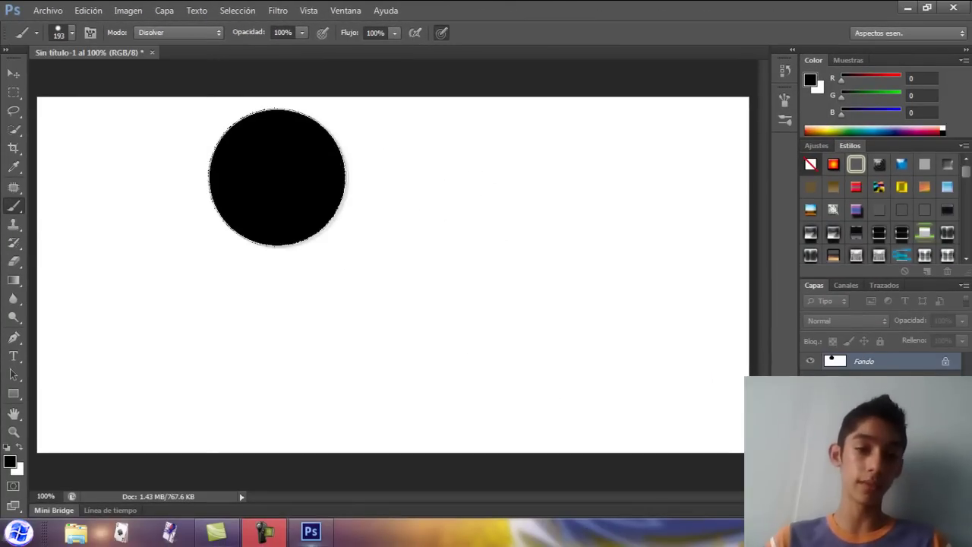
pyautogui.hotkey('ctrl', 'z')
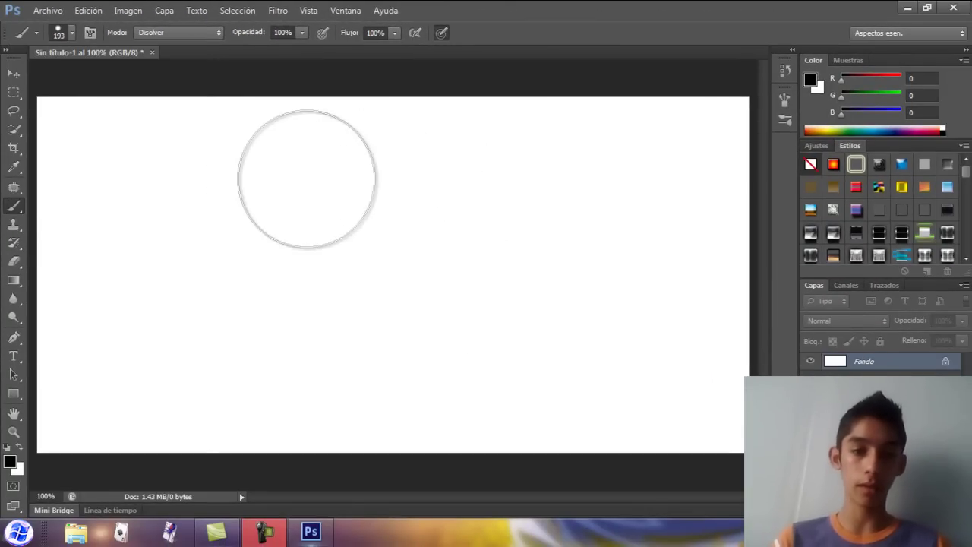
pyautogui.click(307, 179)
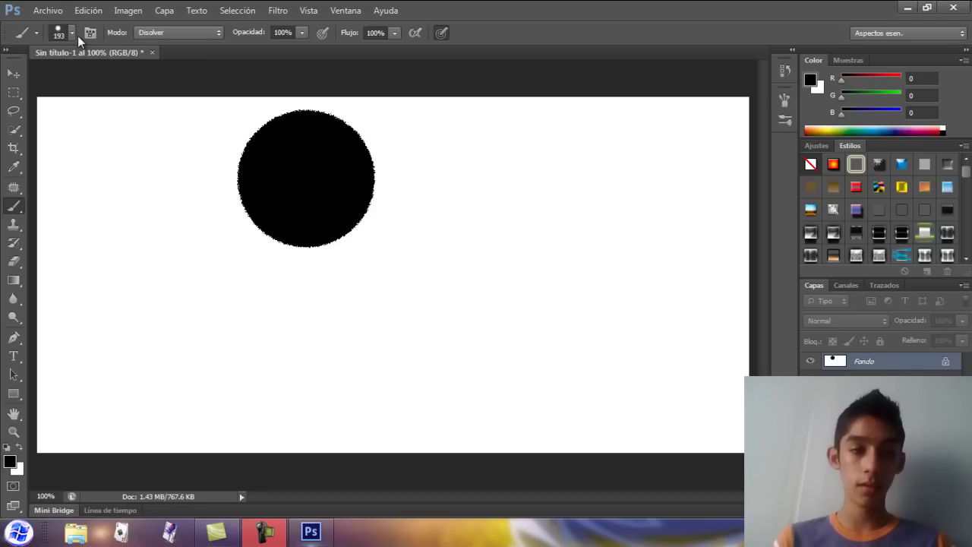
pyautogui.click(71, 32)
pyautogui.moveTo(159, 111); pyautogui.dragTo(21, 112)
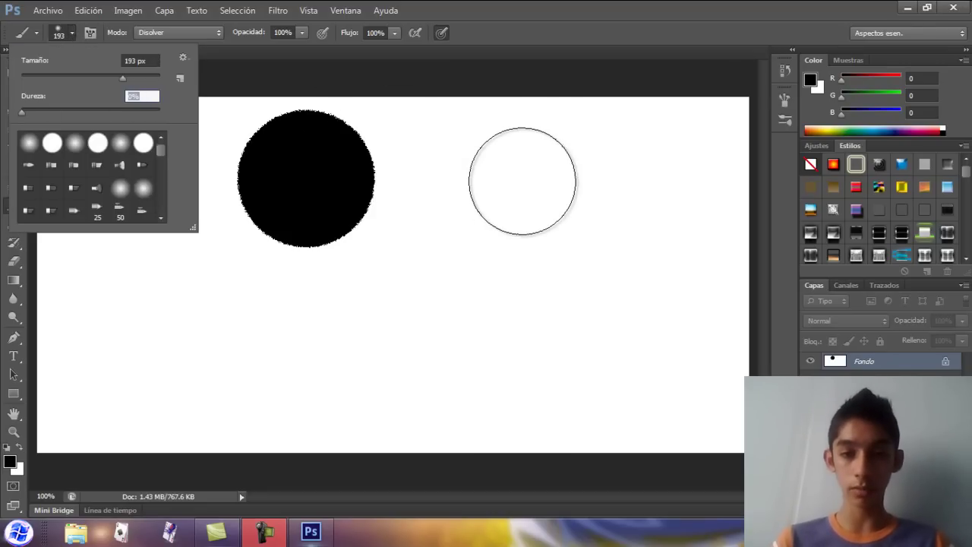
pyautogui.click(523, 181)
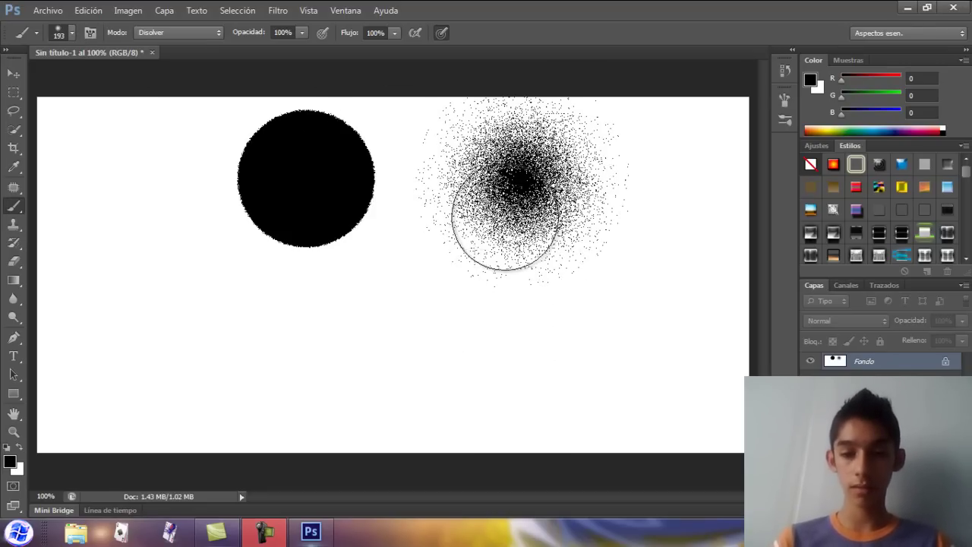
pyautogui.click(170, 33)
# Step: Confirm Normal mode, paint soft dabs beside the black dot, then undo the test dabs
pyautogui.click(173, 47)
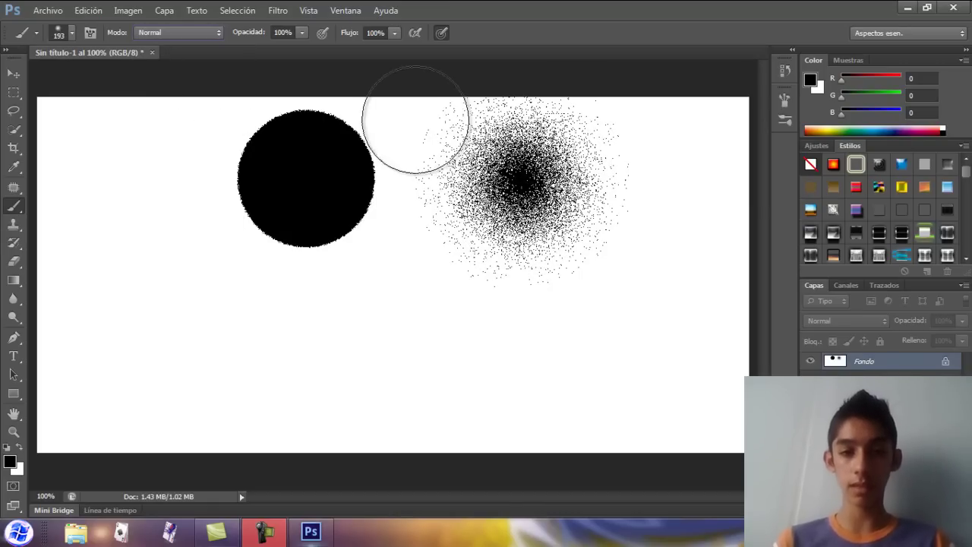
pyautogui.hotkey('ctrl', 'z')
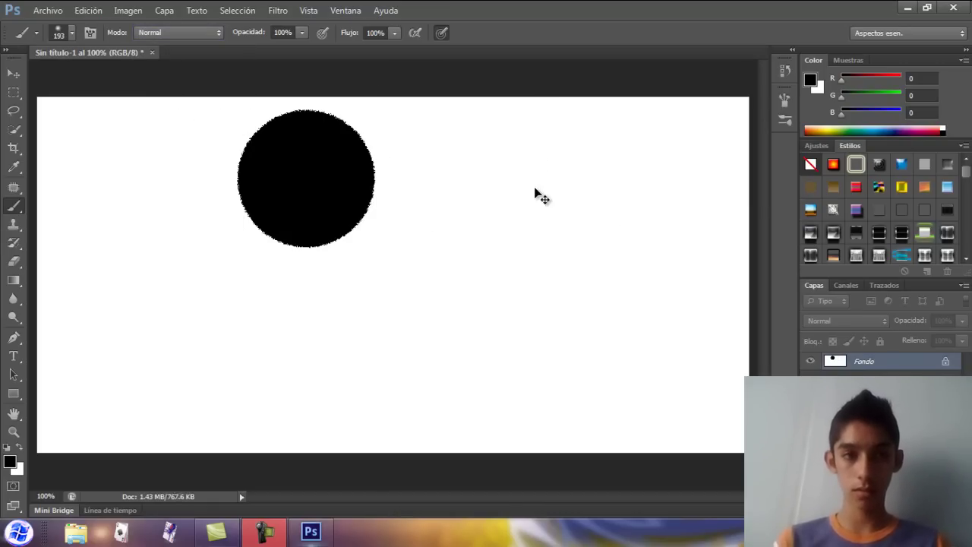
pyautogui.click(520, 178)
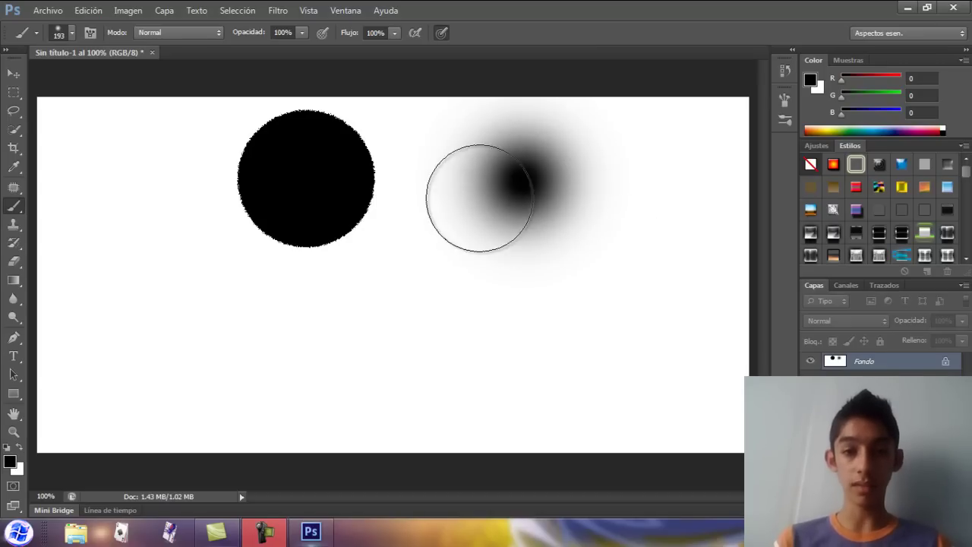
pyautogui.click(505, 217)
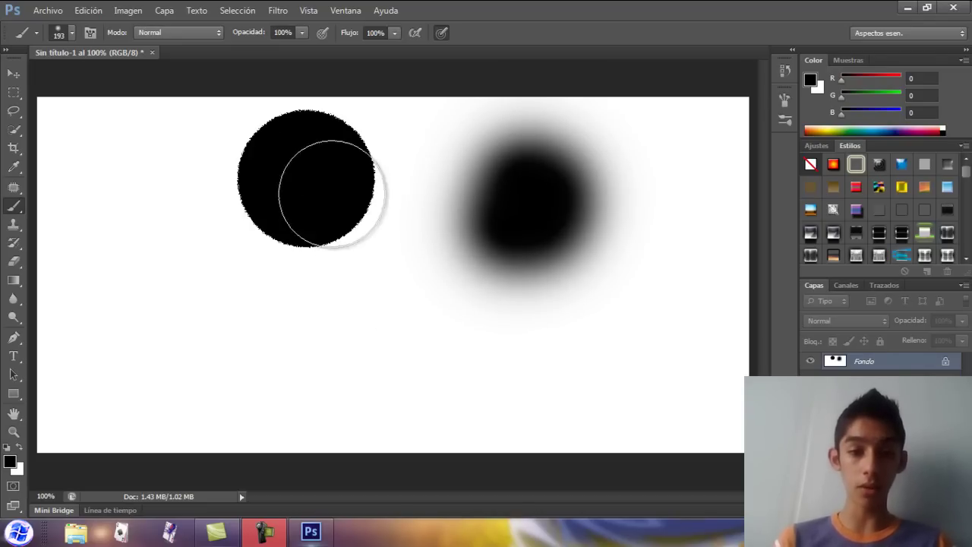
pyautogui.hotkey('ctrl', 'z')
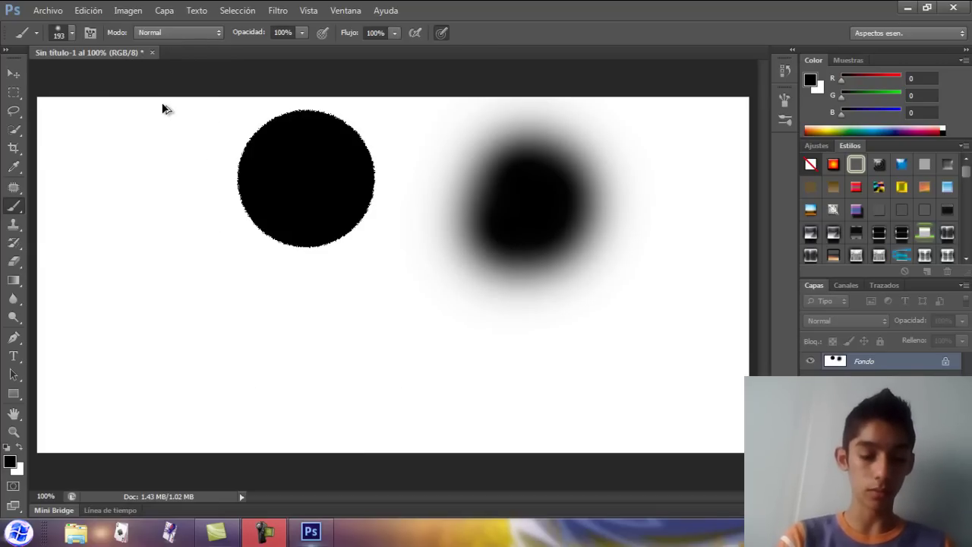
pyautogui.hotkey('ctrl', 'alt', 'z')
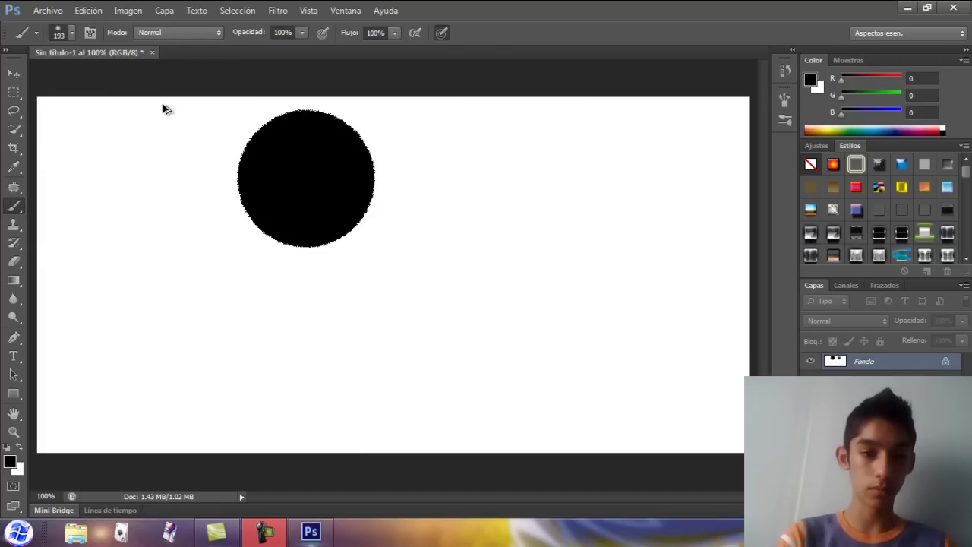
pyautogui.hotkey('ctrl', 'alt', 'z')
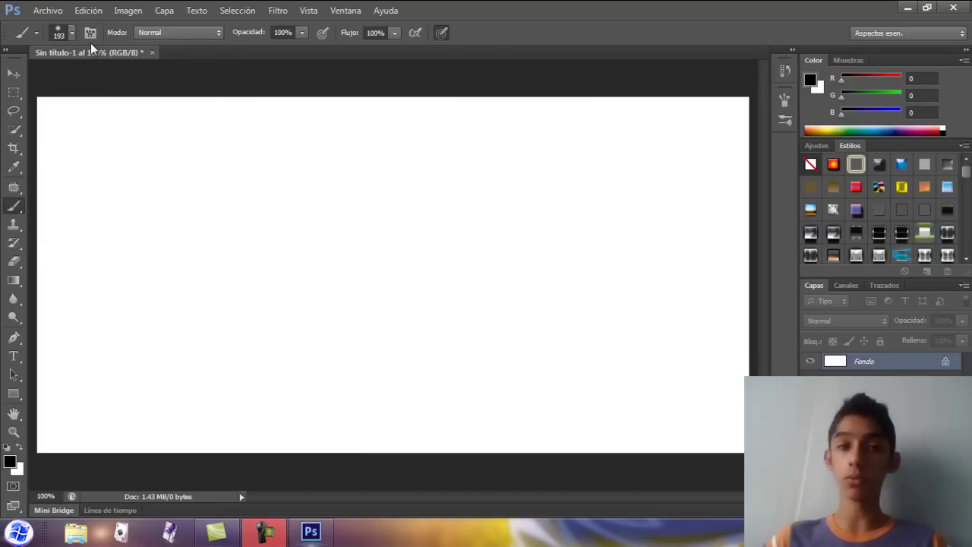
# Step: Choose the 60 px grass-style textured brush and stamp three black marks near the canvas centre
pyautogui.click(72, 32)
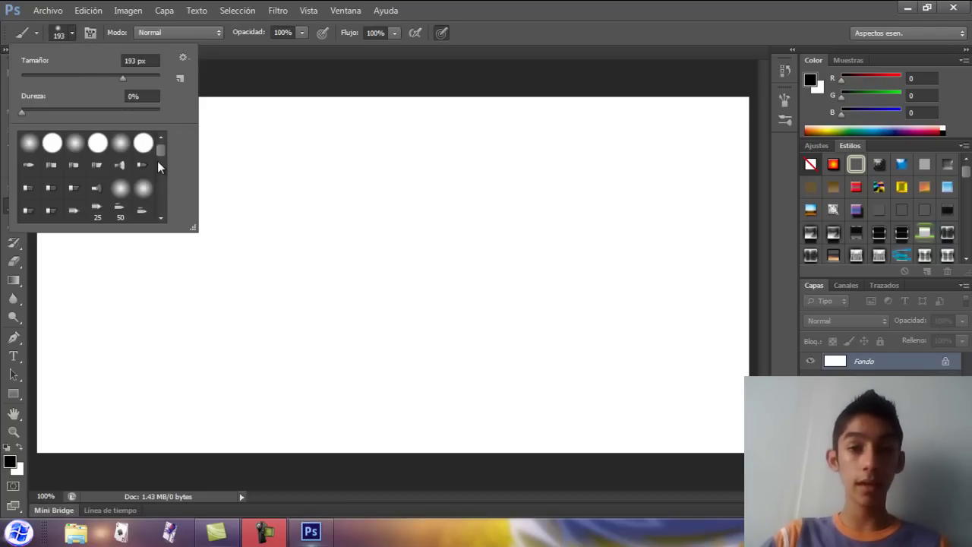
pyautogui.moveTo(162, 149); pyautogui.dragTo(165, 157)
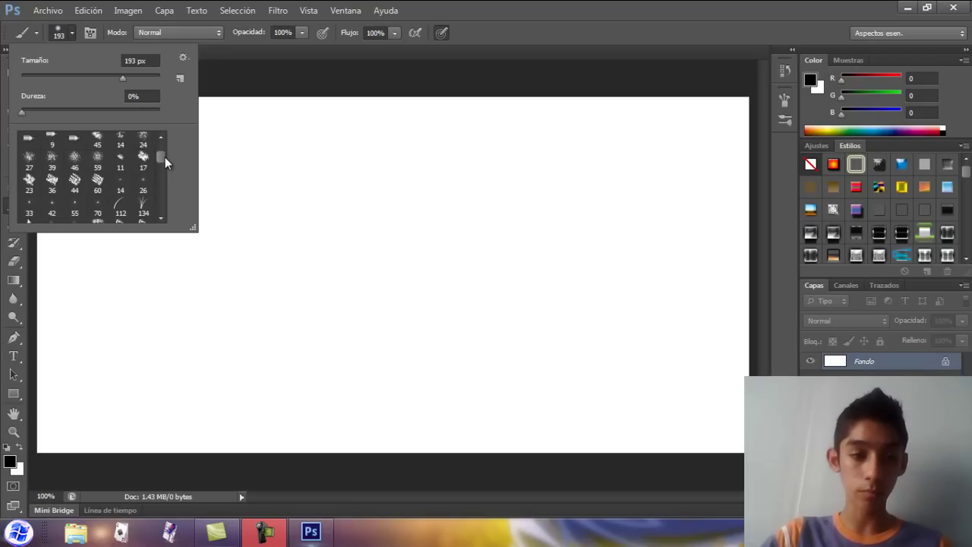
pyautogui.click(97, 180)
pyautogui.click(408, 212)
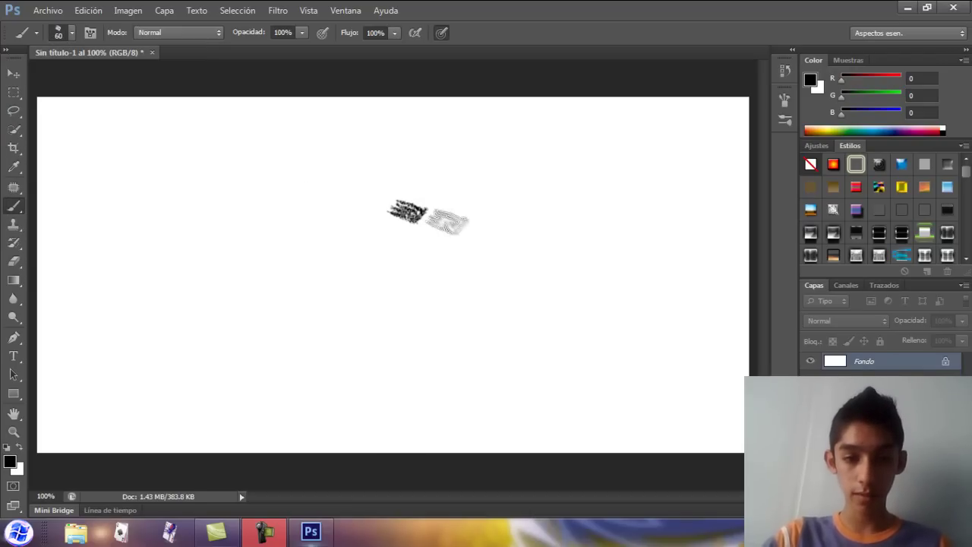
pyautogui.click(462, 249)
pyautogui.click(321, 235)
# Step: Undo the three textured stamps, then try Cargar pinceles… from the brush picker and cancel it
pyautogui.hotkey('ctrl', 'alt', 'z')
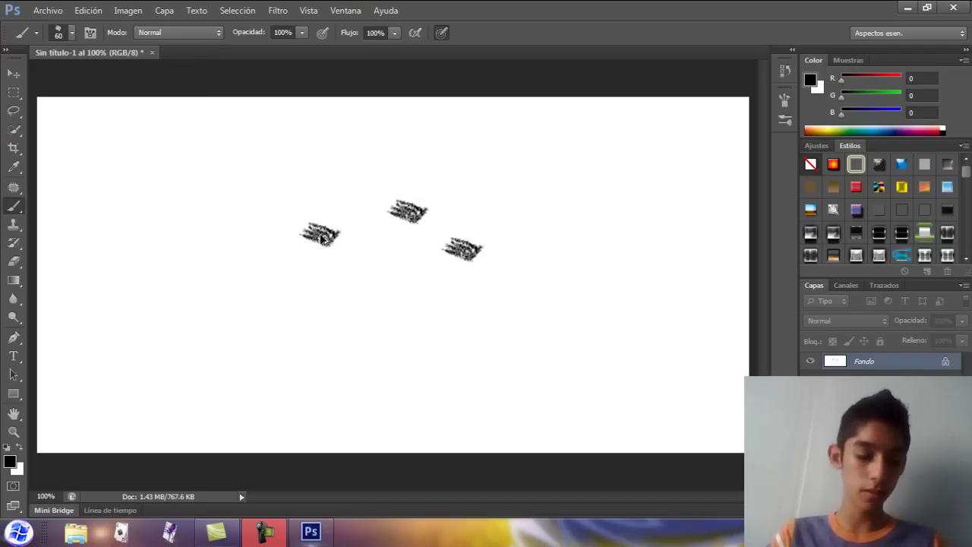
pyautogui.hotkey('ctrl', 'alt', 'z')
pyautogui.hotkey('ctrl', 'alt', 'z')
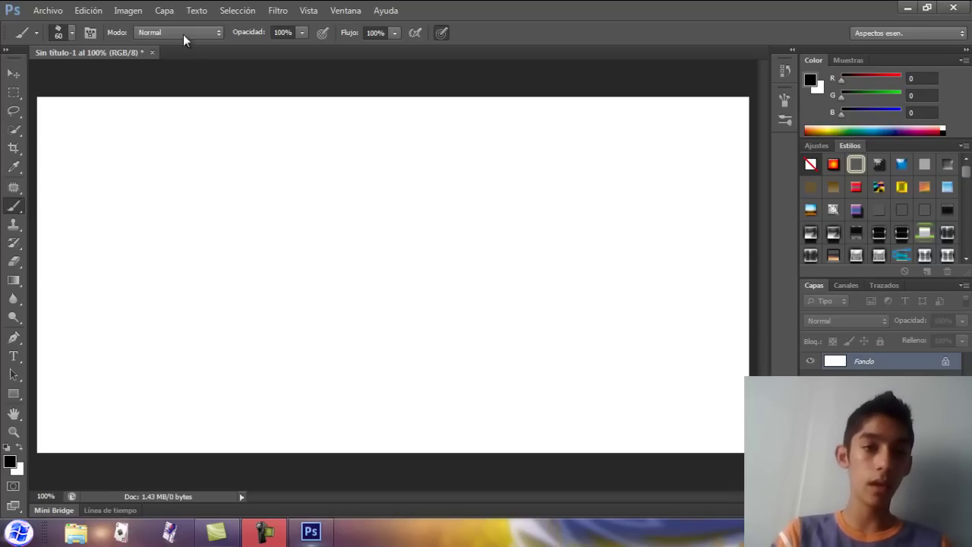
pyautogui.click(70, 32)
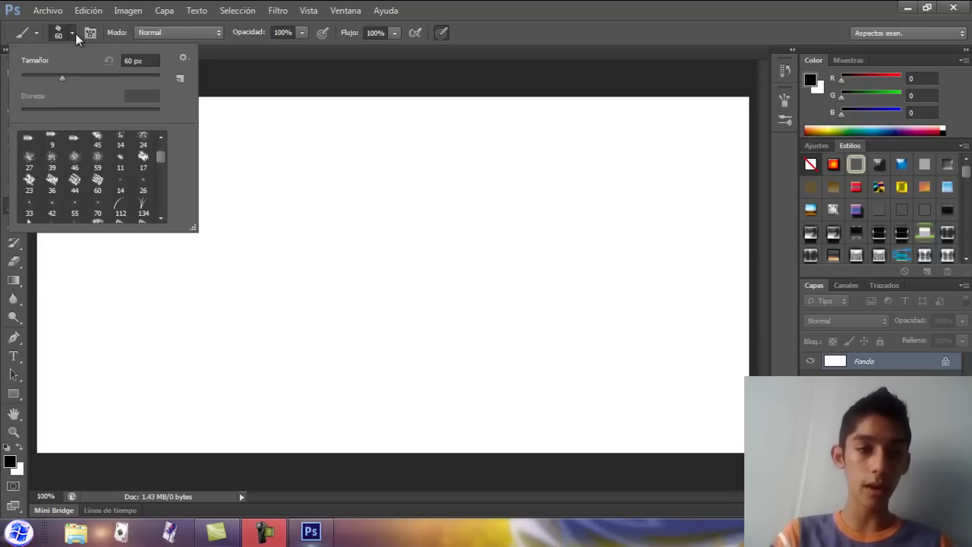
pyautogui.click(183, 58)
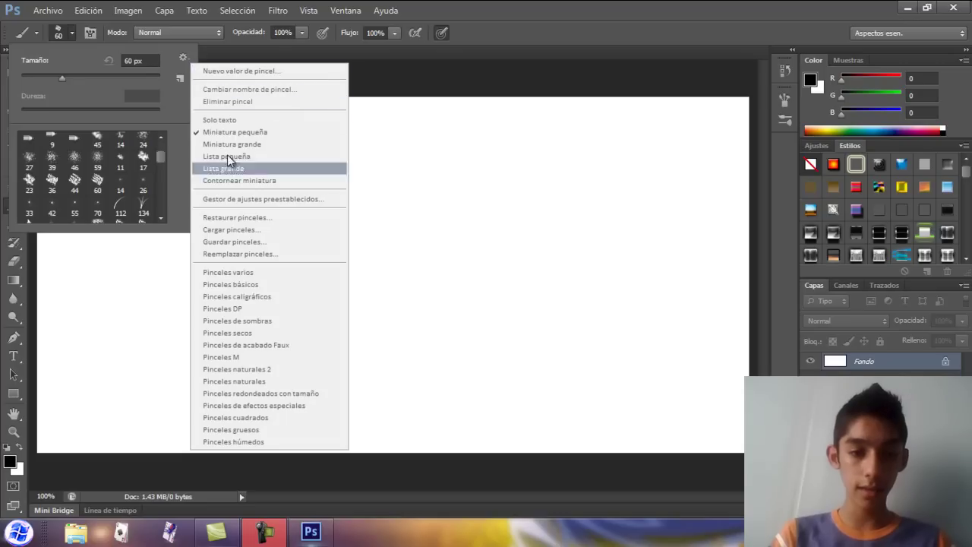
pyautogui.click(233, 234)
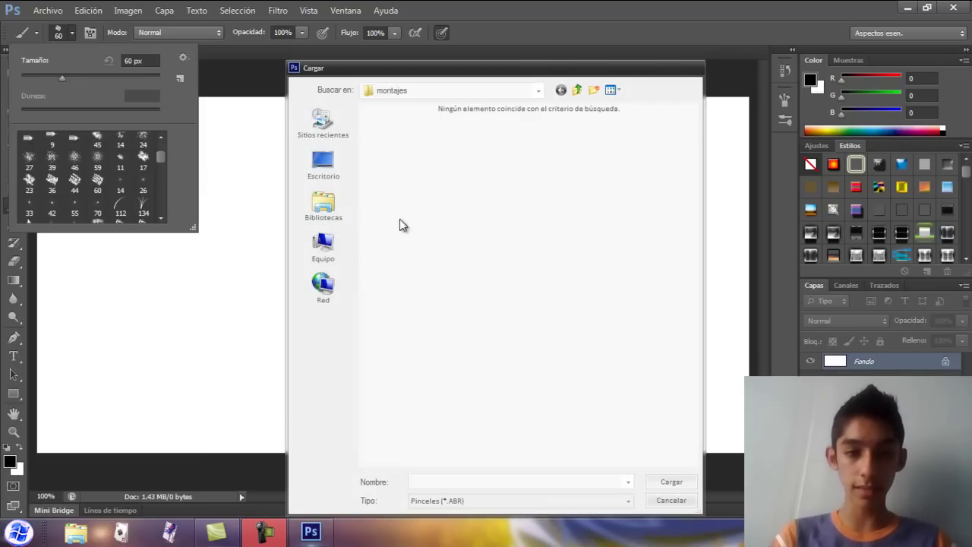
pyautogui.click(667, 502)
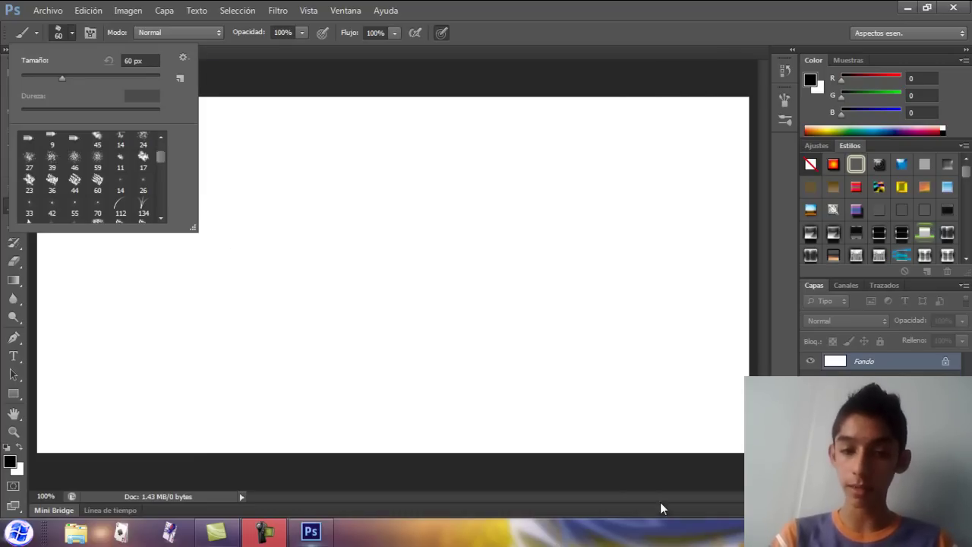
pyautogui.click(76, 31)
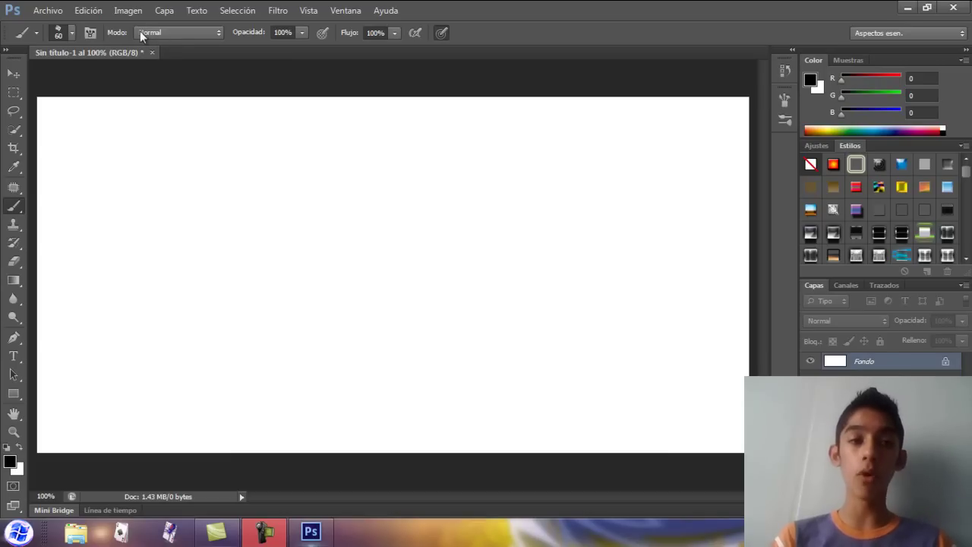
# Step: Reselect the hard round brush tip and undo the test dot
pyautogui.click(66, 34)
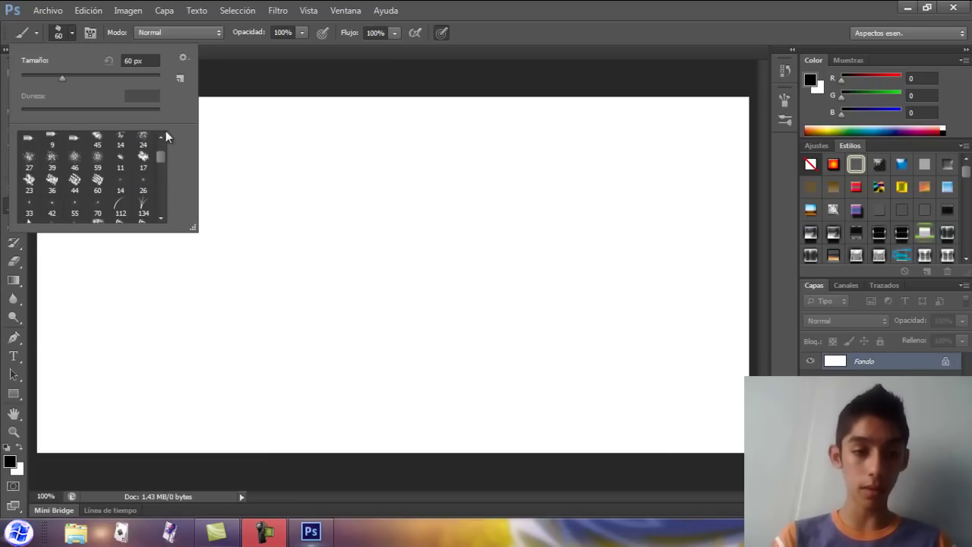
pyautogui.moveTo(162, 153); pyautogui.dragTo(161, 131)
pyautogui.click(74, 143)
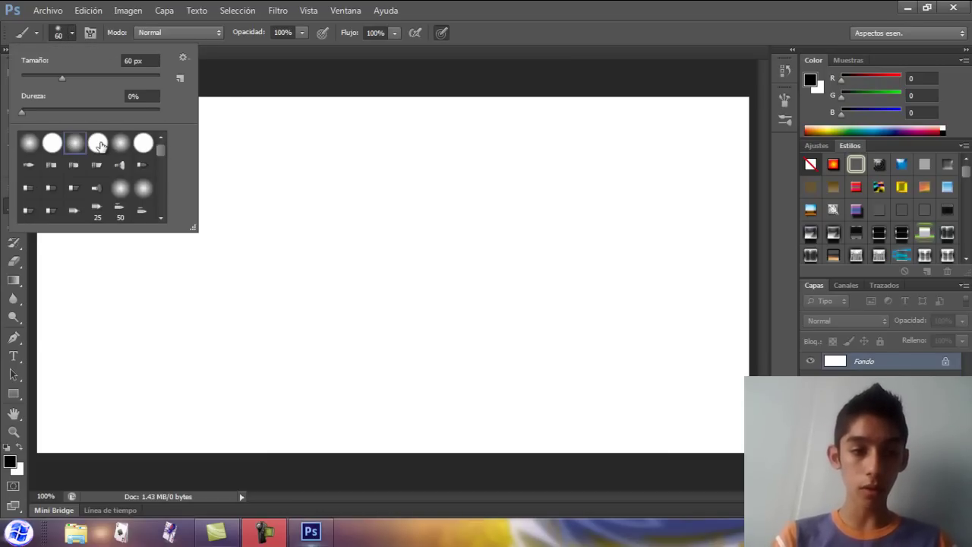
pyautogui.click(271, 83)
pyautogui.hotkey('ctrl', 'z')
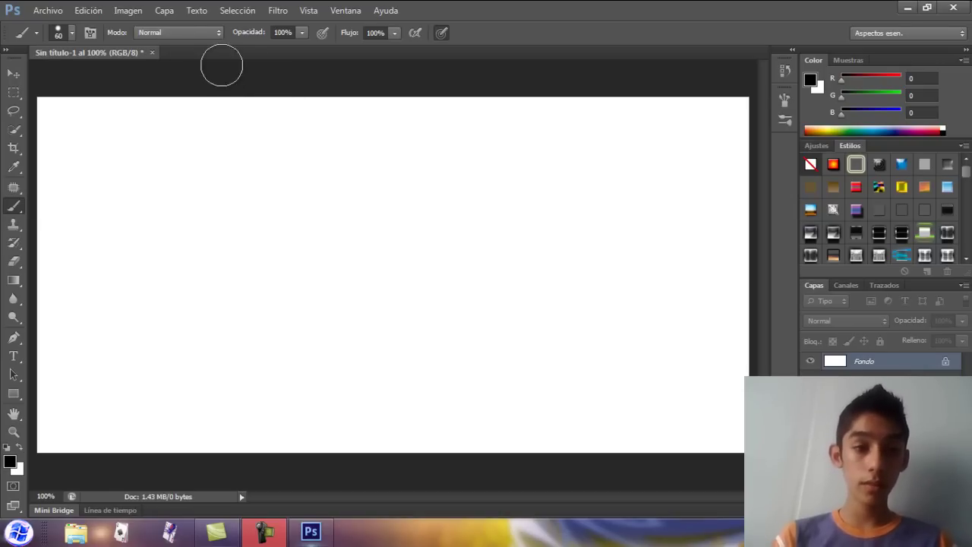
# Step: Paint test dots in Normal, Disolver and Oscurecer modes, then undo them, leaving Oscurecer set
pyautogui.click(167, 181)
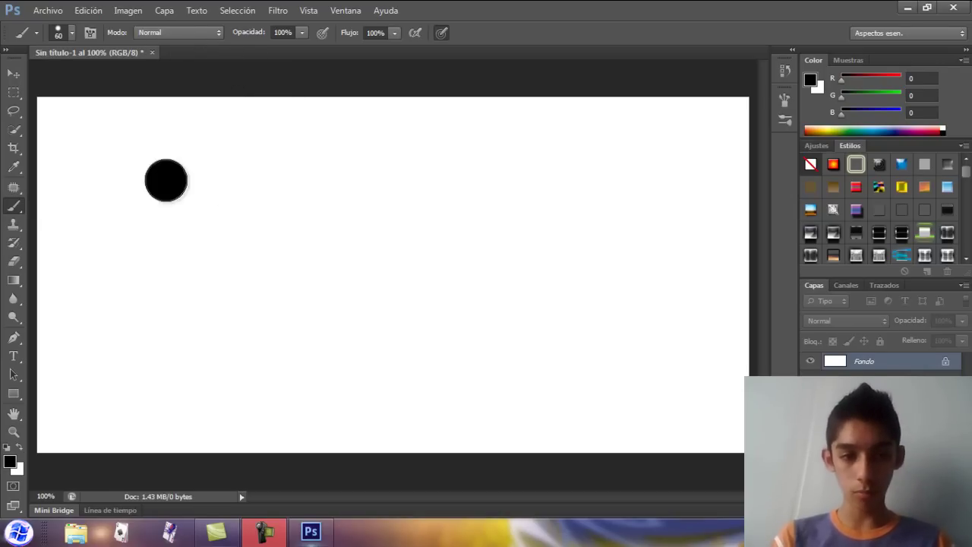
pyautogui.click(180, 32)
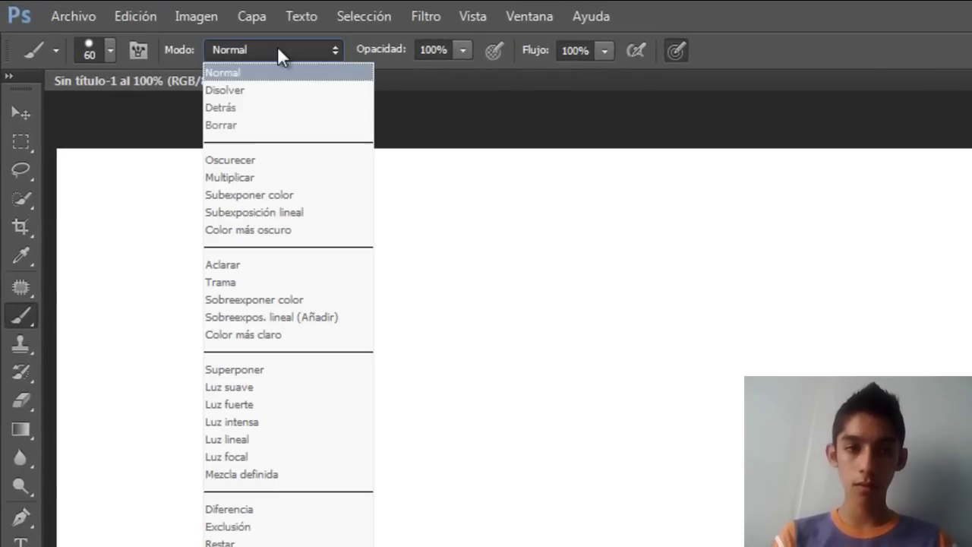
pyautogui.click(267, 90)
pyautogui.click(502, 313)
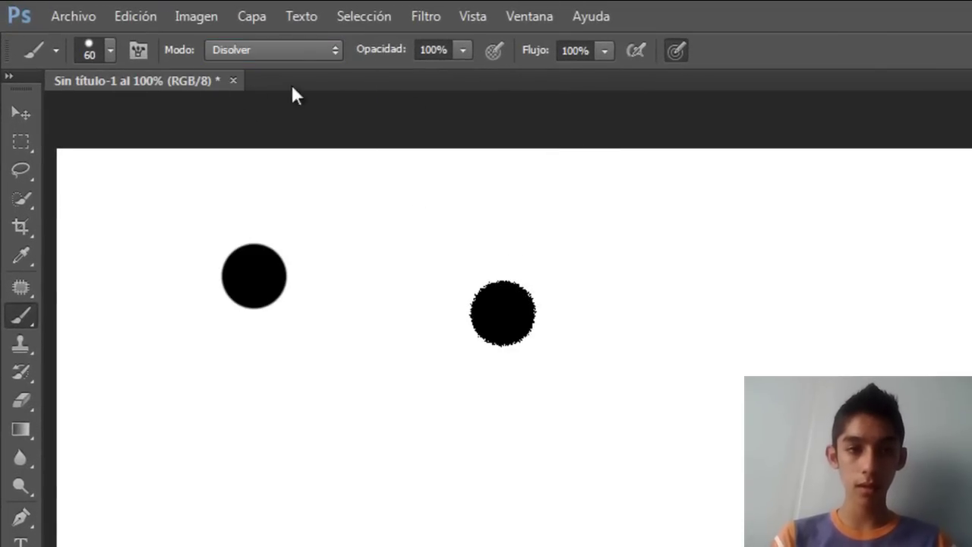
pyautogui.click(266, 50)
pyautogui.click(247, 157)
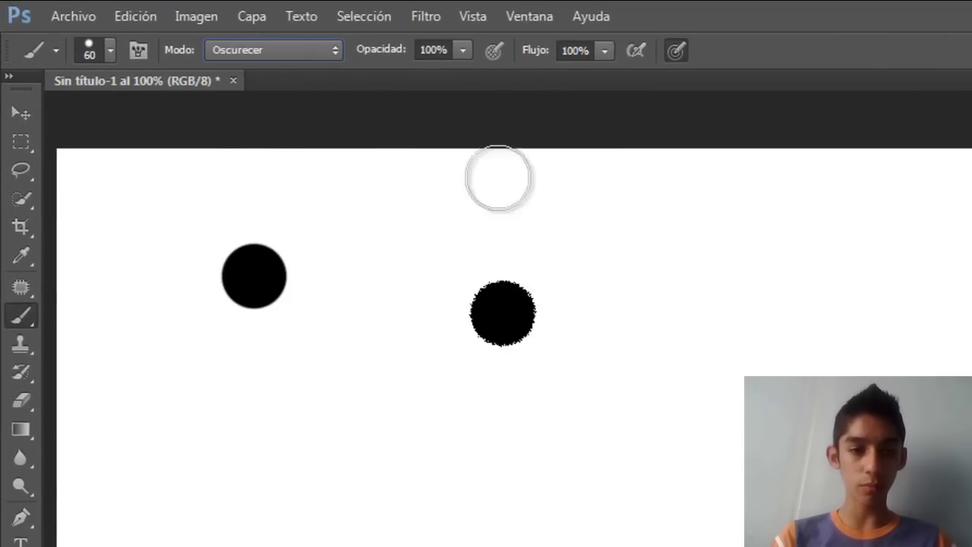
pyautogui.click(601, 255)
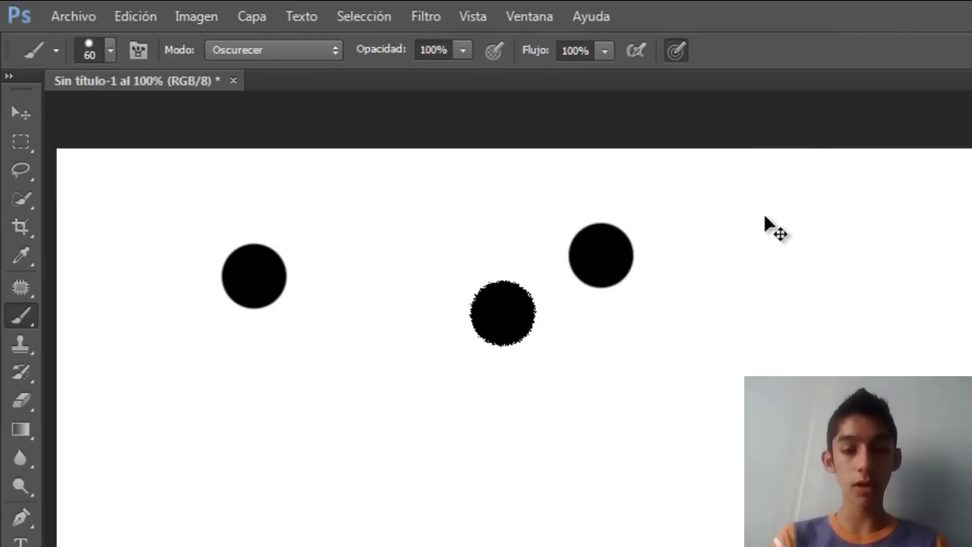
pyautogui.hotkey('ctrl', 'alt', 'z')
pyautogui.hotkey('ctrl', 'alt', 'z')
pyautogui.hotkey('ctrl', 'alt', 'z')
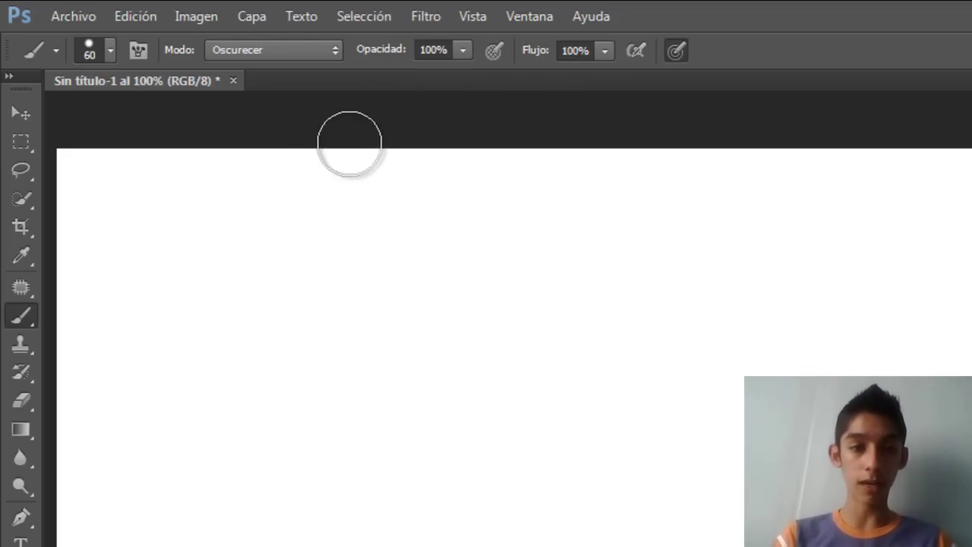
# Step: Paint a solid black dot, then three faint dabs beside it at 1% opacity
pyautogui.click(271, 271)
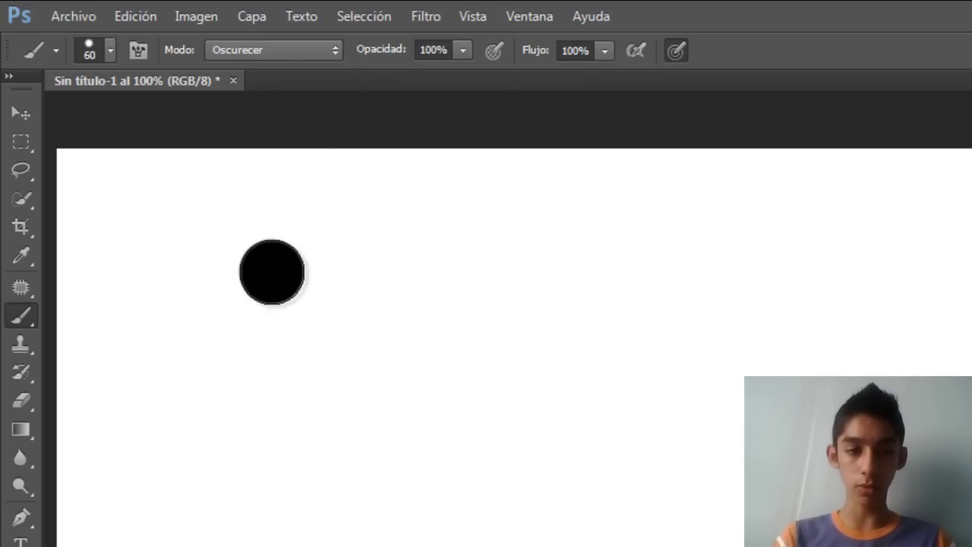
pyautogui.click(462, 50)
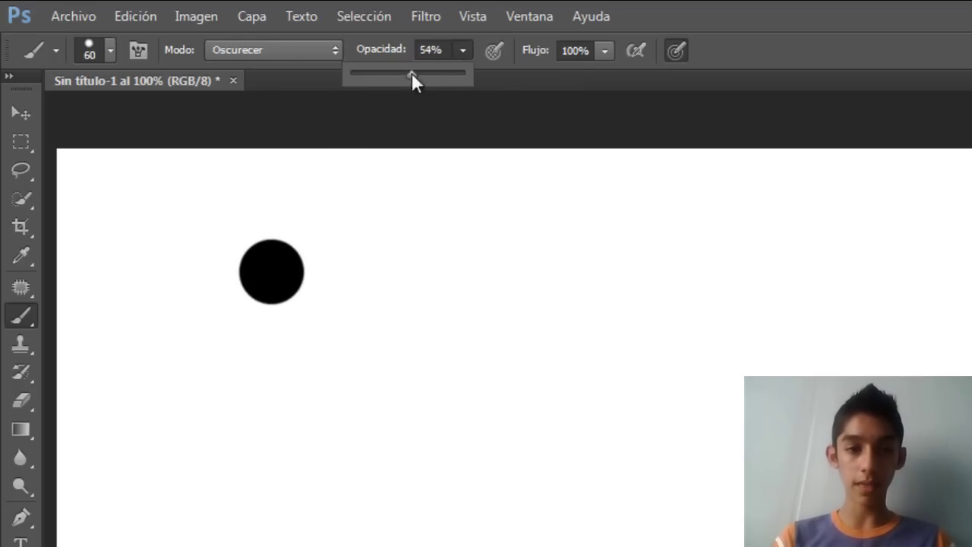
pyautogui.click(479, 293)
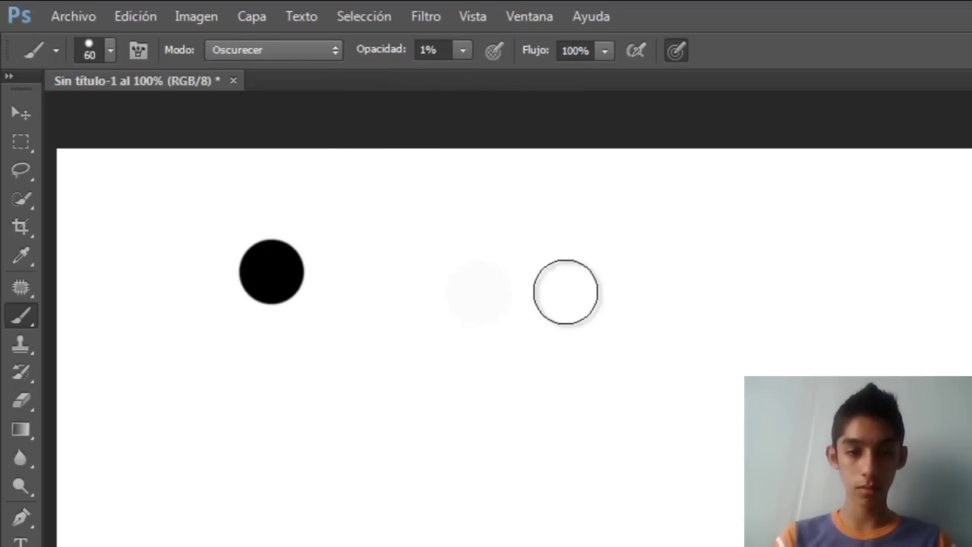
pyautogui.click(506, 273)
pyautogui.click(560, 272)
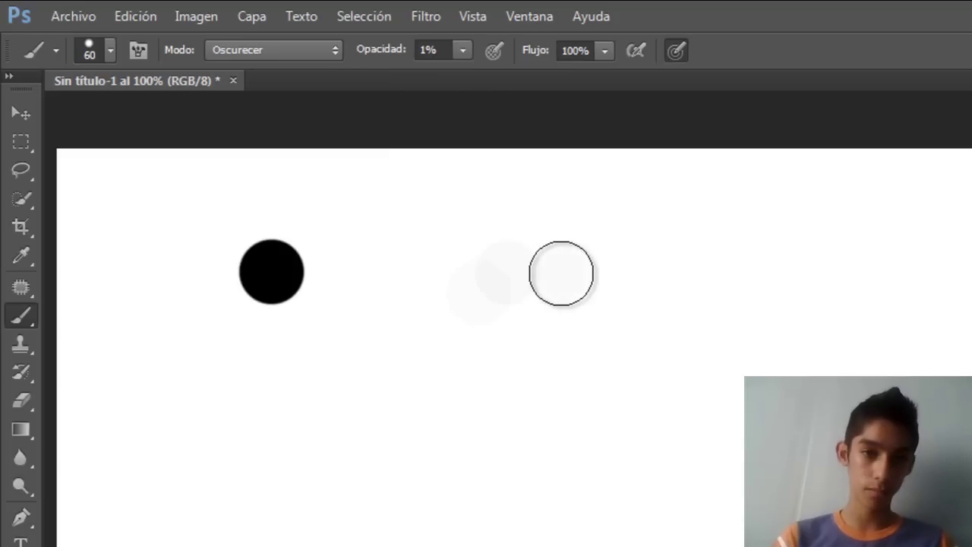
# Step: Try a grey dab at 39% opacity, undo it, and set brush opacity back to 100%
pyautogui.click(461, 50)
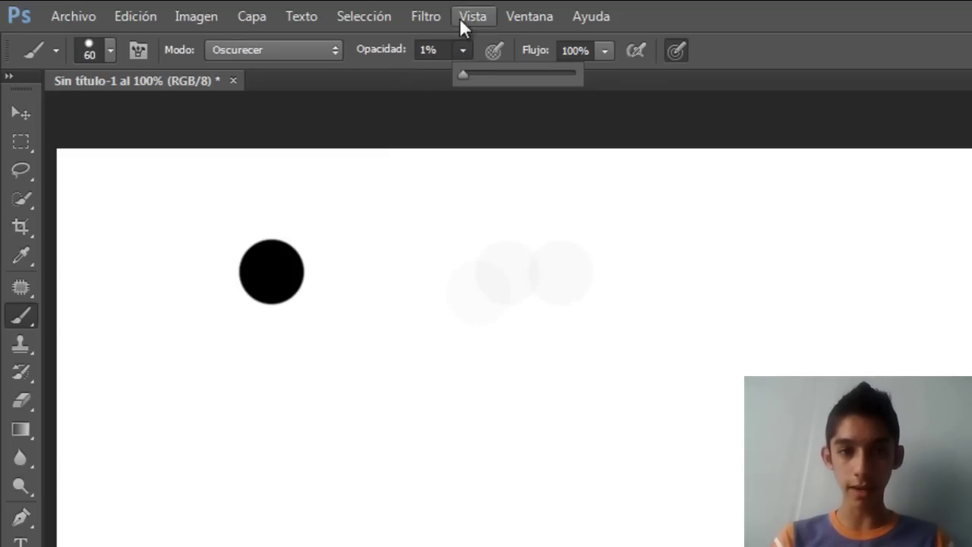
pyautogui.moveTo(497, 78); pyautogui.dragTo(505, 77)
pyautogui.click(655, 239)
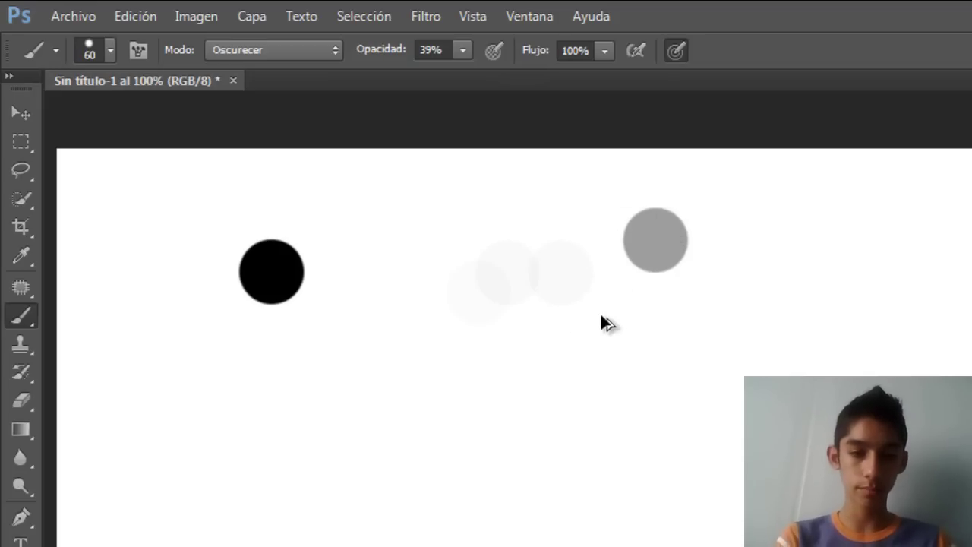
pyautogui.hotkey('ctrl', 'alt', 'z')
pyautogui.hotkey('ctrl', 'alt', 'z')
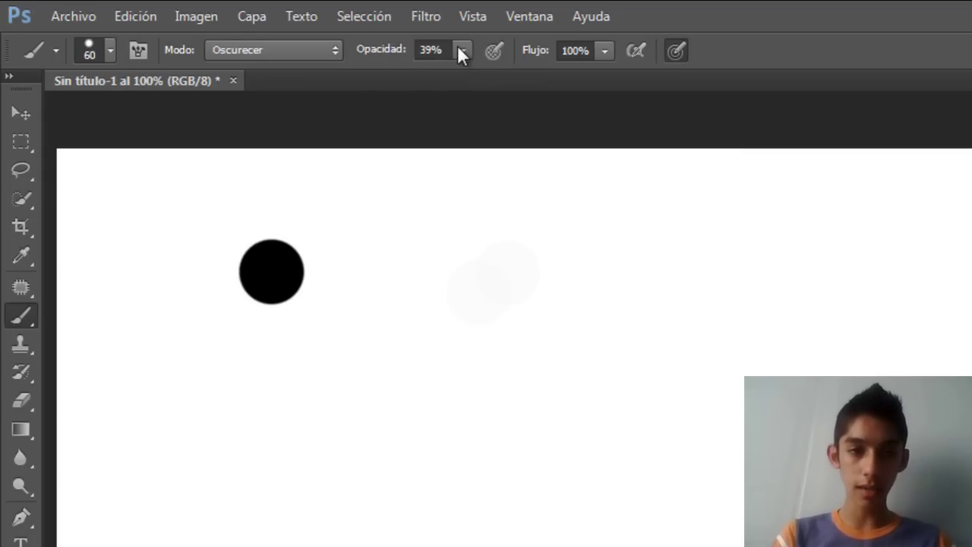
pyautogui.click(463, 50)
pyautogui.moveTo(459, 76)
pyautogui.mouseDown()
pyautogui.moveTo(513, 82)
pyautogui.moveTo(458, 66)
pyautogui.mouseUp()
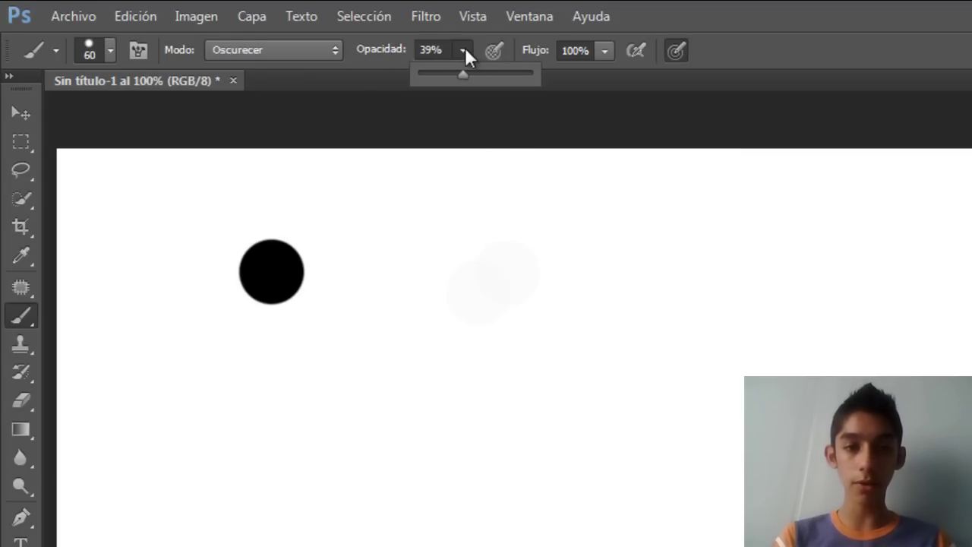
pyautogui.click(465, 53)
pyautogui.press('Return')
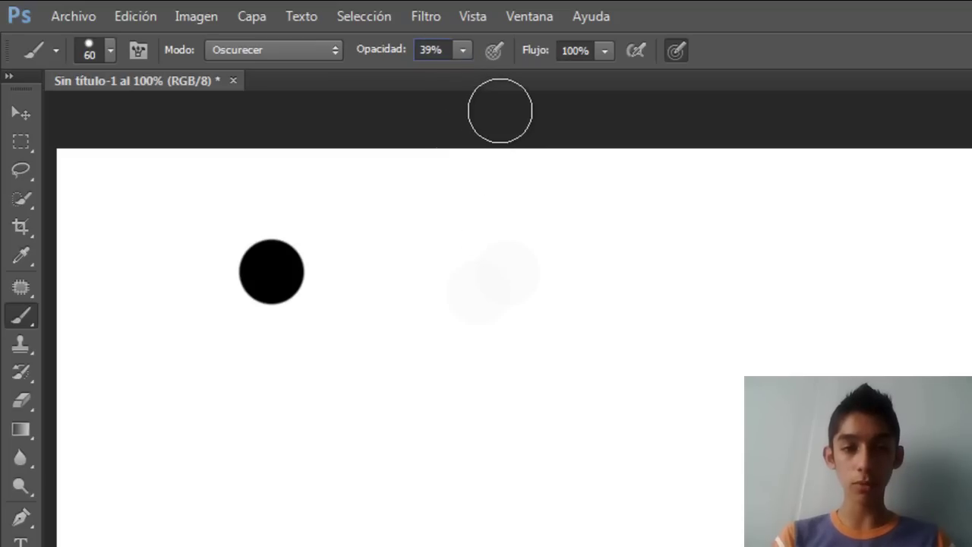
pyautogui.press('1')
pyautogui.press('0')
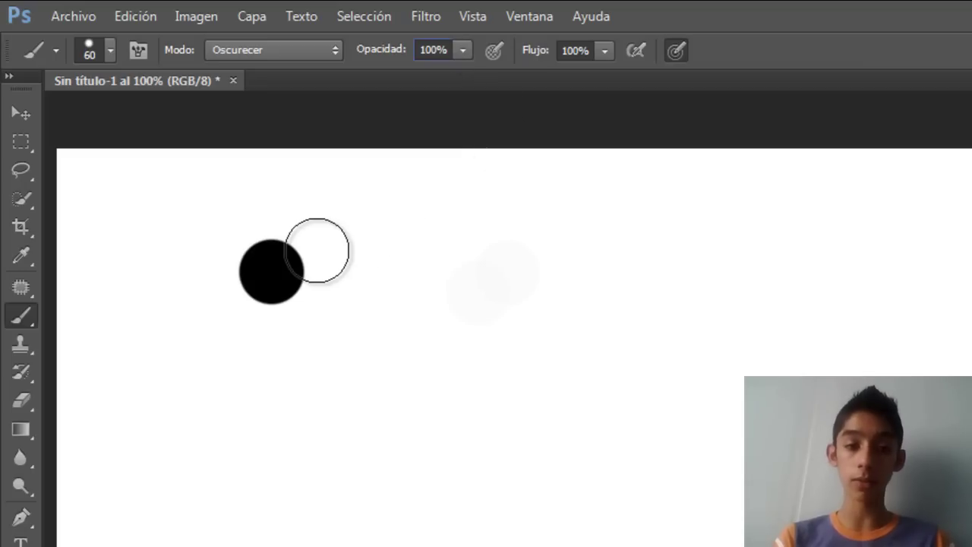
# Step: Erase the black dot with a large eraser and paint a fresh solid black dot
pyautogui.click(21, 401)
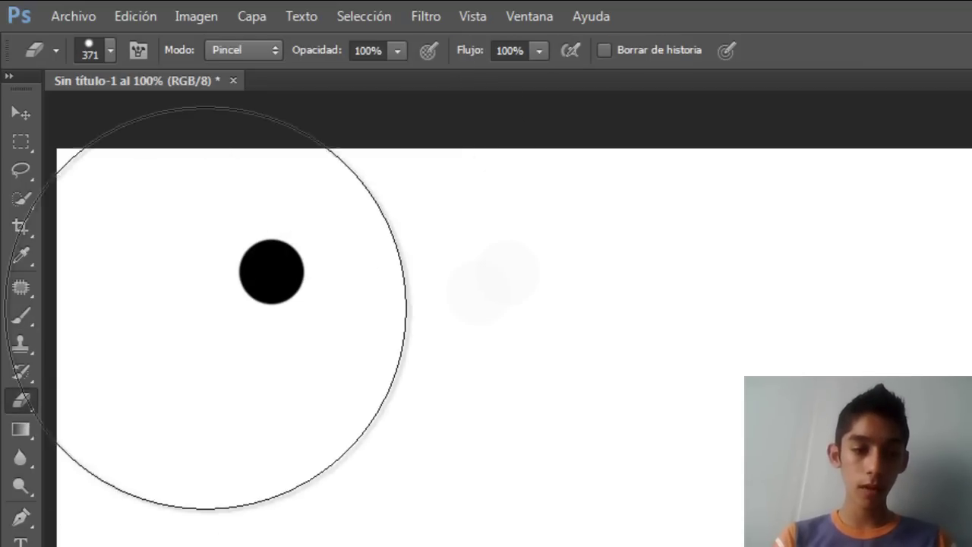
pyautogui.moveTo(174, 347); pyautogui.dragTo(254, 326)
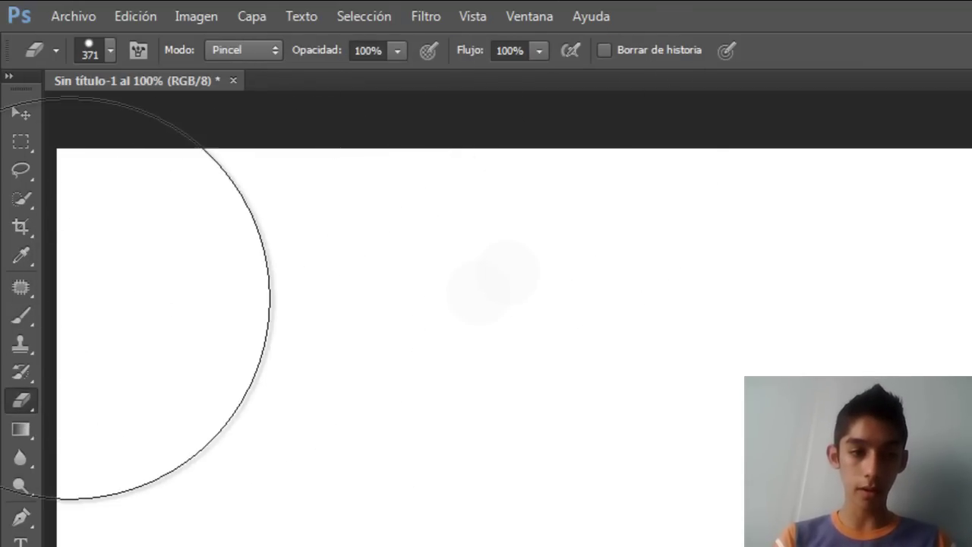
pyautogui.click(21, 316)
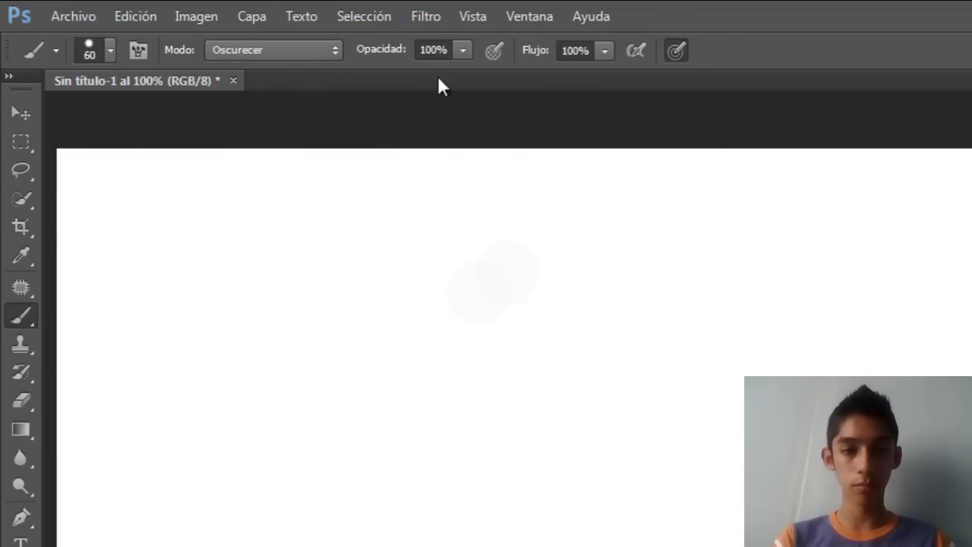
pyautogui.click(295, 271)
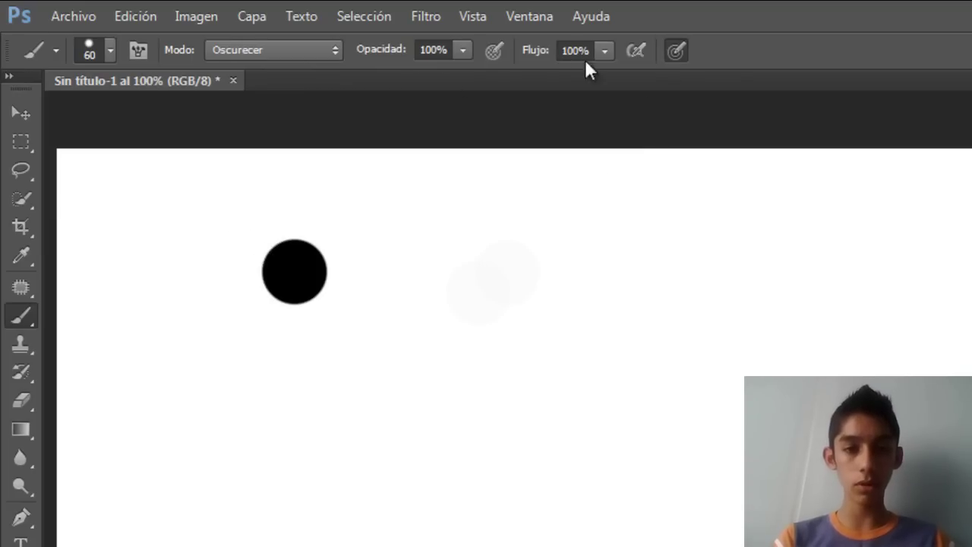
# Step: Lower brush flow to 1% and paint three faint test dabs
pyautogui.click(605, 50)
pyautogui.moveTo(594, 75); pyautogui.dragTo(466, 85)
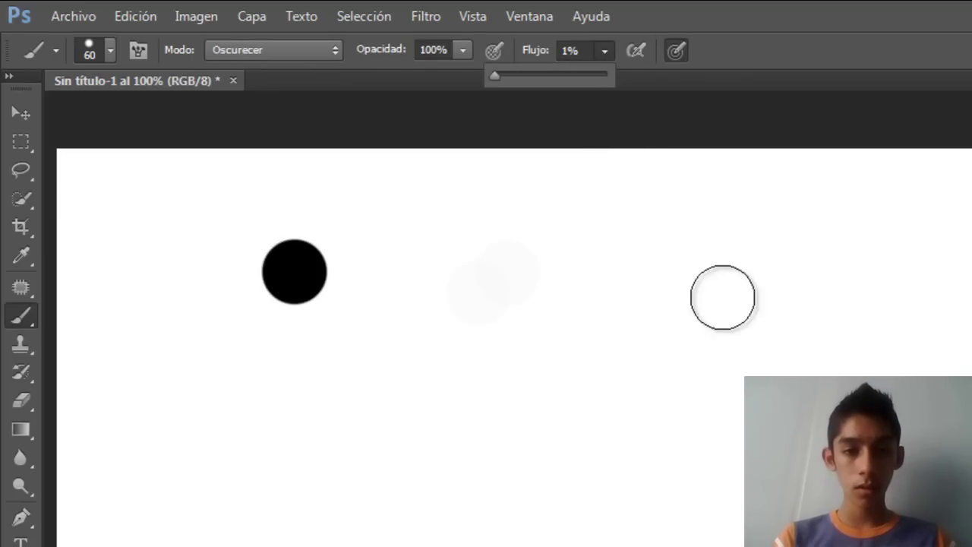
pyautogui.click(753, 329)
pyautogui.click(777, 292)
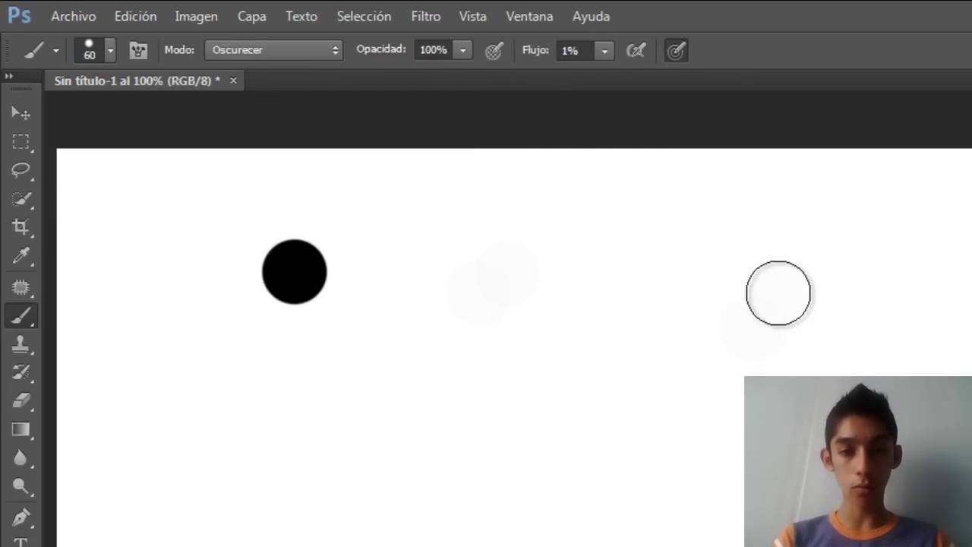
pyautogui.click(636, 245)
# Step: Raise brush flow to 39%, paint a grey dab, then undo the last dabs
pyautogui.click(602, 50)
pyautogui.moveTo(601, 75); pyautogui.dragTo(647, 79)
pyautogui.click(688, 271)
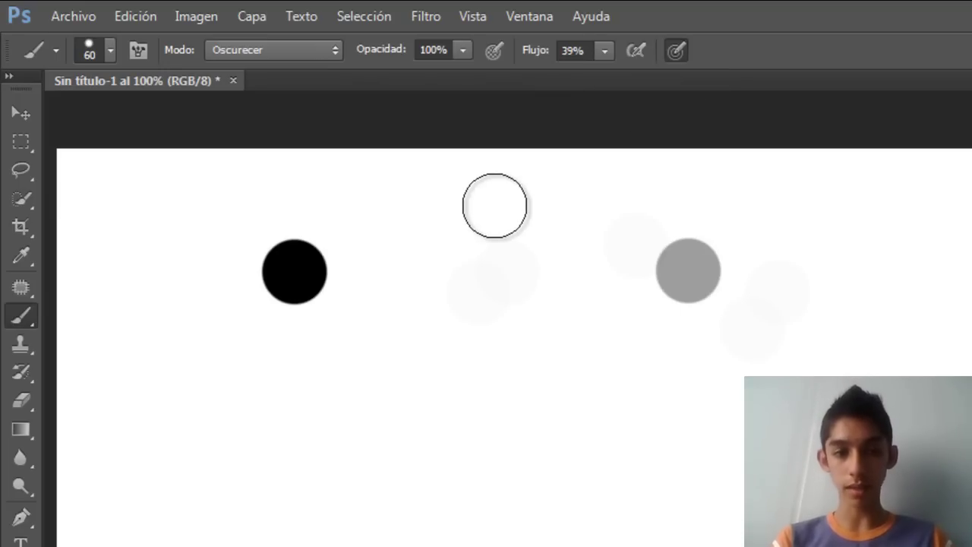
pyautogui.hotkey('ctrl', 'z')
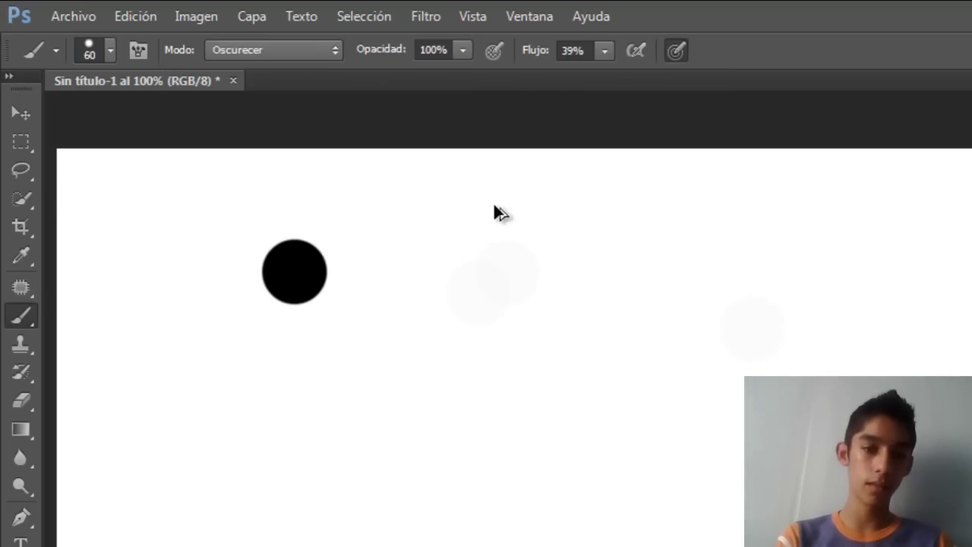
pyautogui.hotkey('ctrl', 'alt', 'z')
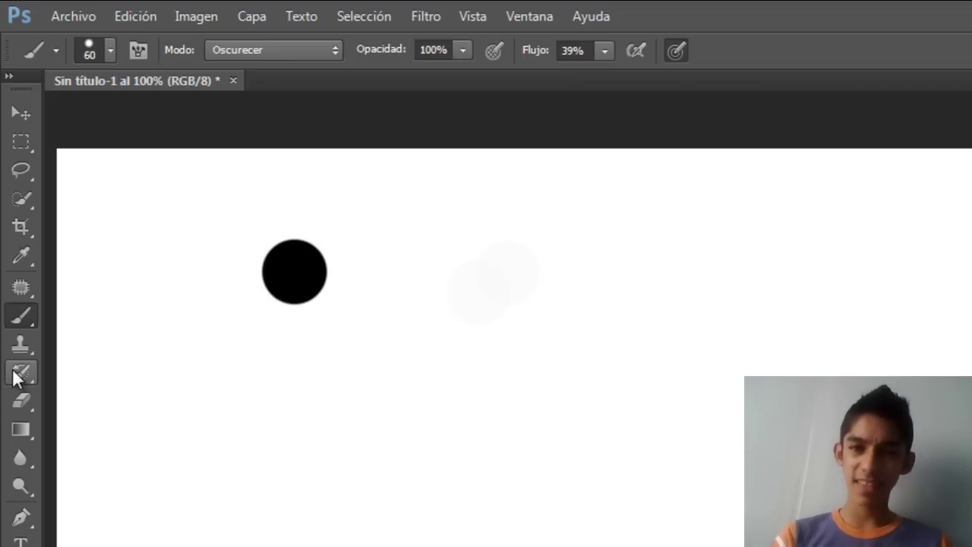
pyautogui.rightClick(26, 308)
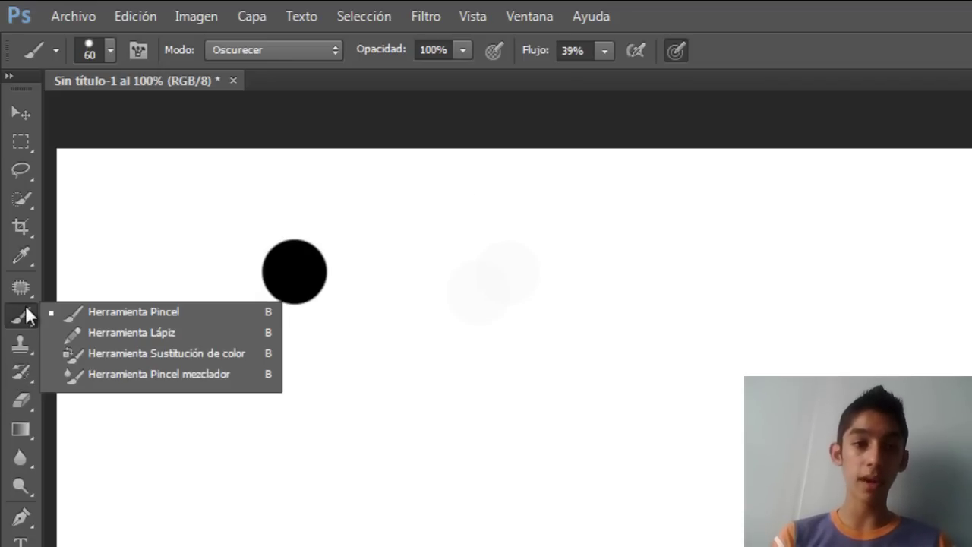
pyautogui.click(83, 332)
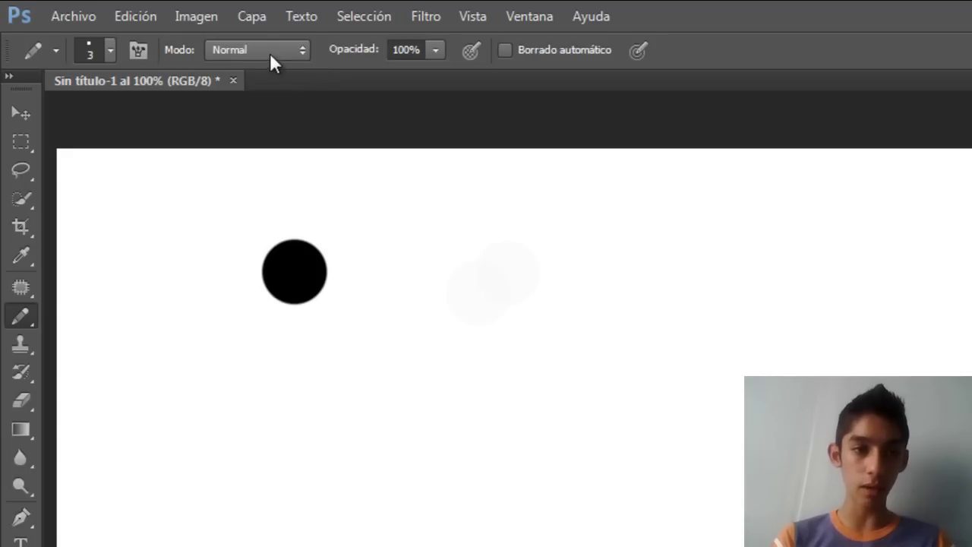
pyautogui.rightClick(36, 316)
pyautogui.click(67, 312)
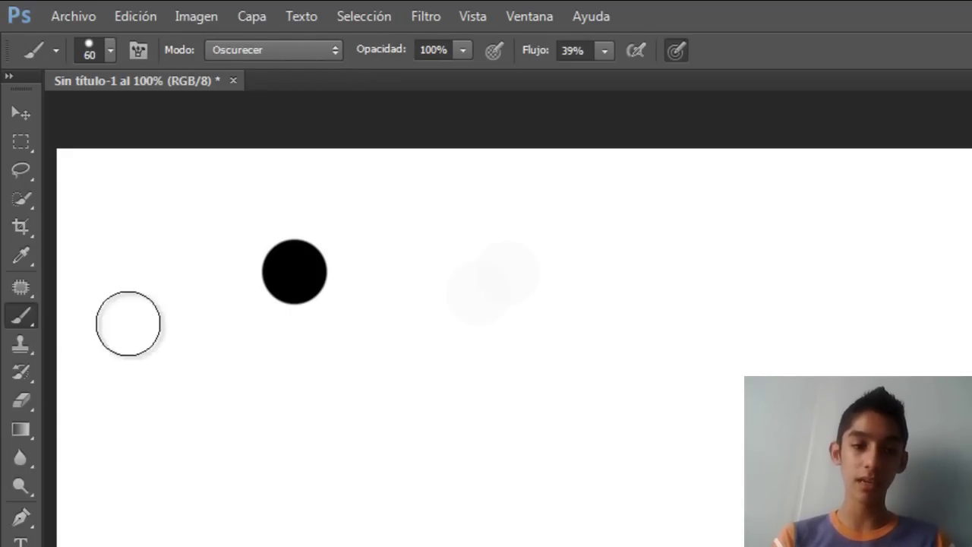
# Step: Paint a faint dab and low-flow stroke, then undo them both
pyautogui.click(290, 411)
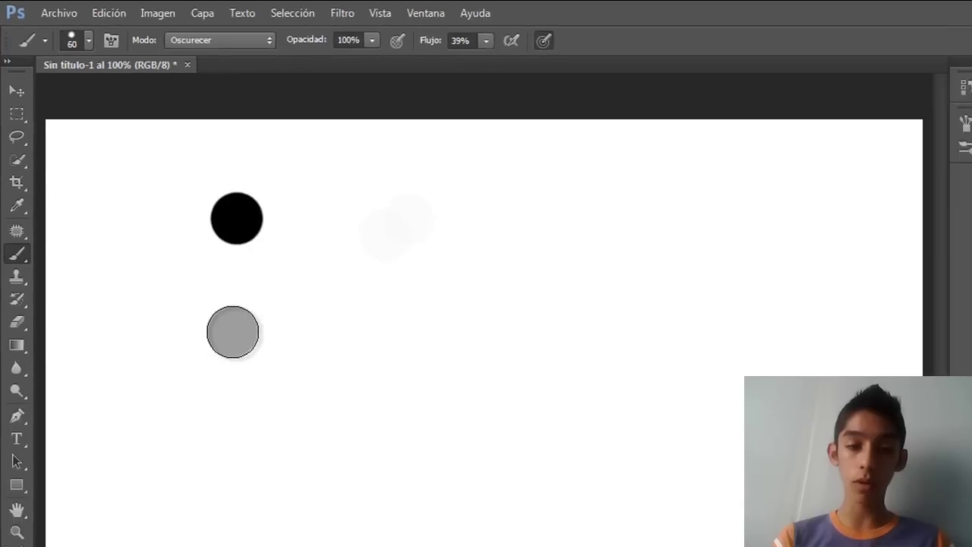
pyautogui.moveTo(189, 270)
pyautogui.mouseDown()
pyautogui.moveTo(336, 228)
pyautogui.moveTo(190, 313)
pyautogui.mouseUp()
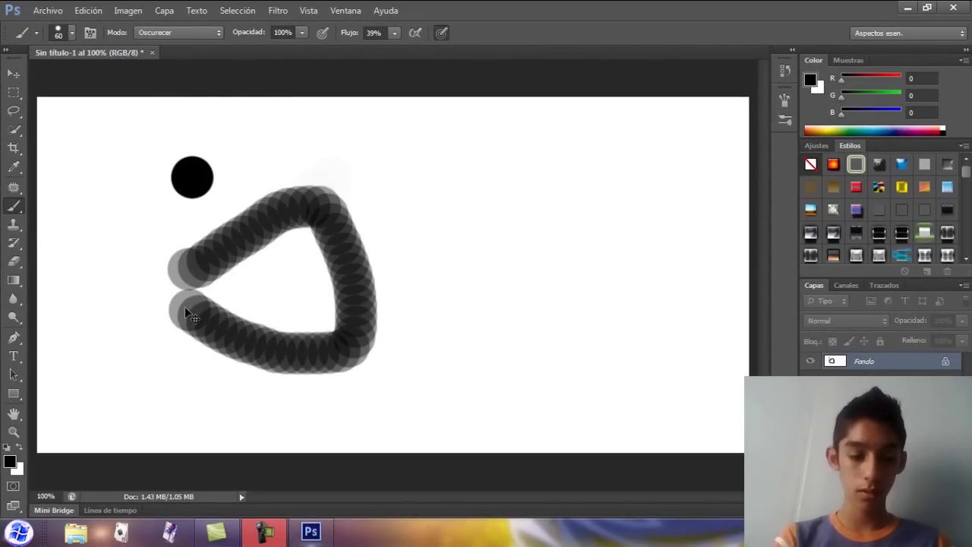
pyautogui.hotkey('ctrl', 'alt', 'z')
pyautogui.hotkey('ctrl', 'shift', 'z')
pyautogui.hotkey('ctrl', 'alt', 'z')
pyautogui.hotkey('ctrl', 'alt', 'z')
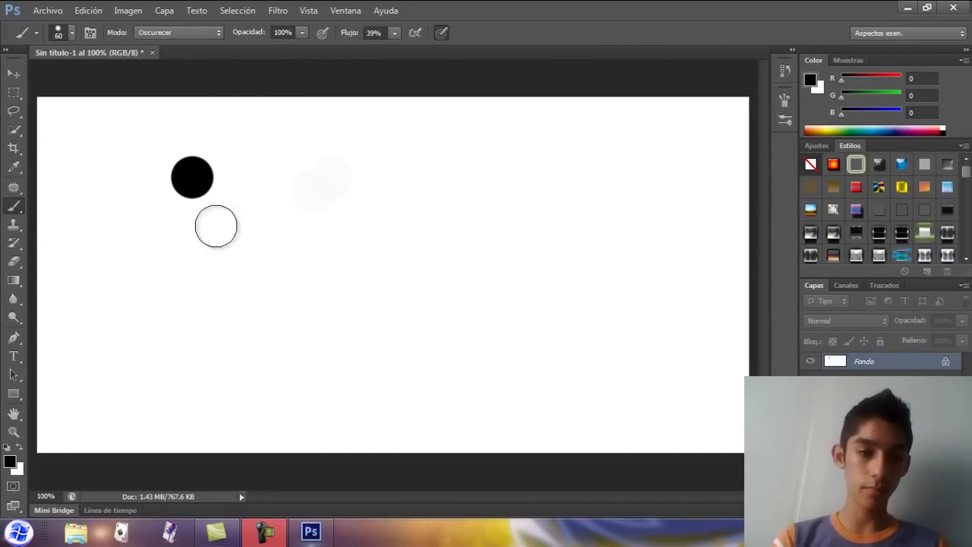
# Step: Set brush flow to 100%, paint two solid black test strokes, then undo them
pyautogui.click(394, 35)
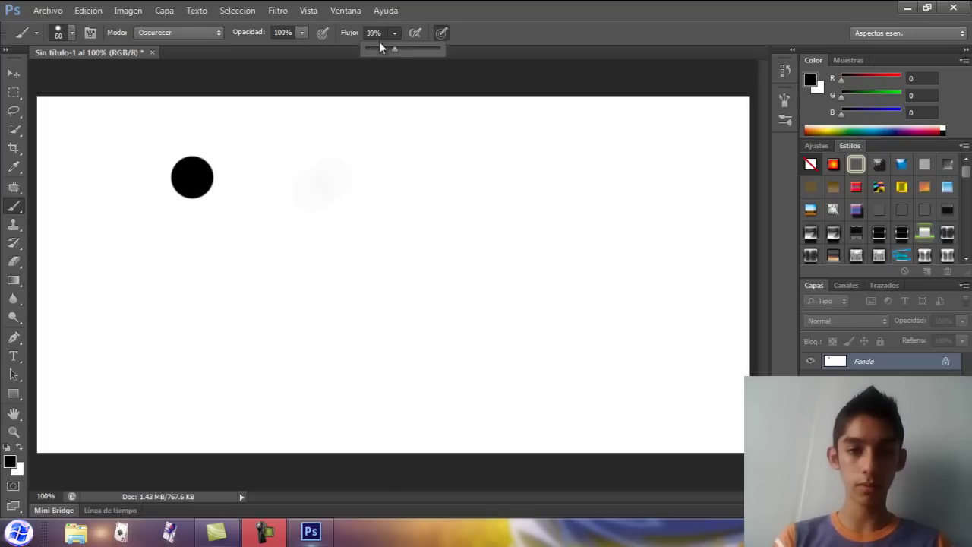
pyautogui.click(460, 60)
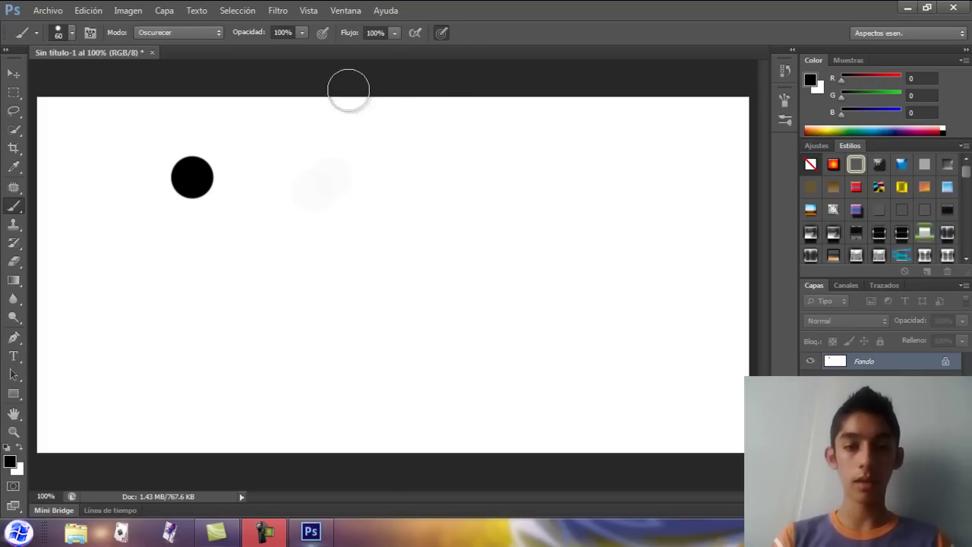
pyautogui.moveTo(287, 175)
pyautogui.mouseDown()
pyautogui.moveTo(467, 218)
pyautogui.moveTo(215, 256)
pyautogui.mouseUp()
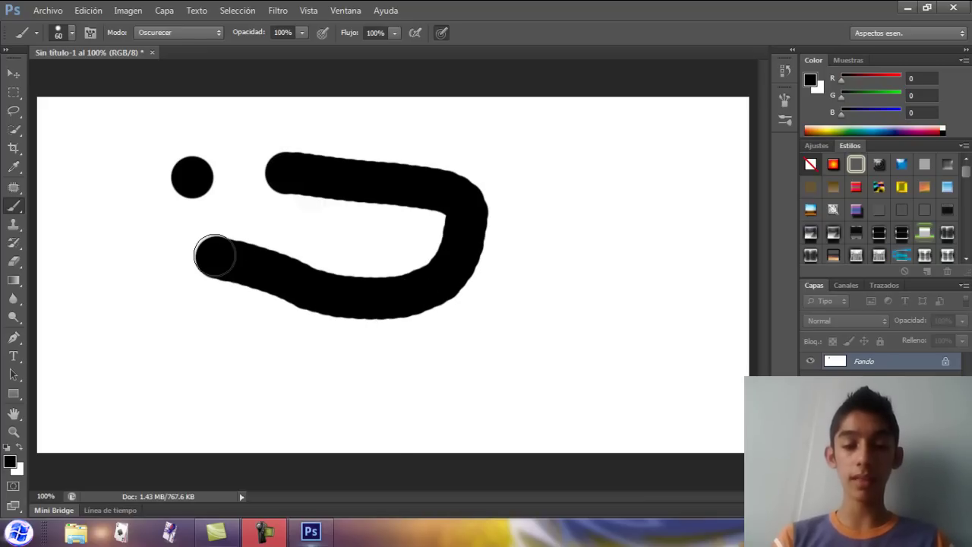
pyautogui.moveTo(95, 283)
pyautogui.mouseDown()
pyautogui.moveTo(297, 373)
pyautogui.moveTo(390, 365)
pyautogui.moveTo(573, 396)
pyautogui.mouseUp()
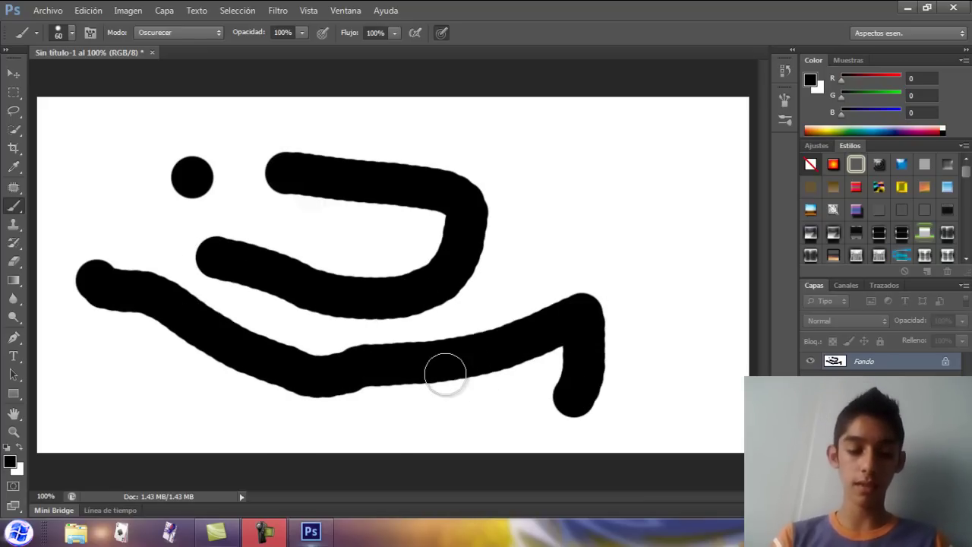
pyautogui.hotkey('ctrl', 'alt', 'z')
pyautogui.hotkey('ctrl', 'alt', 'z')
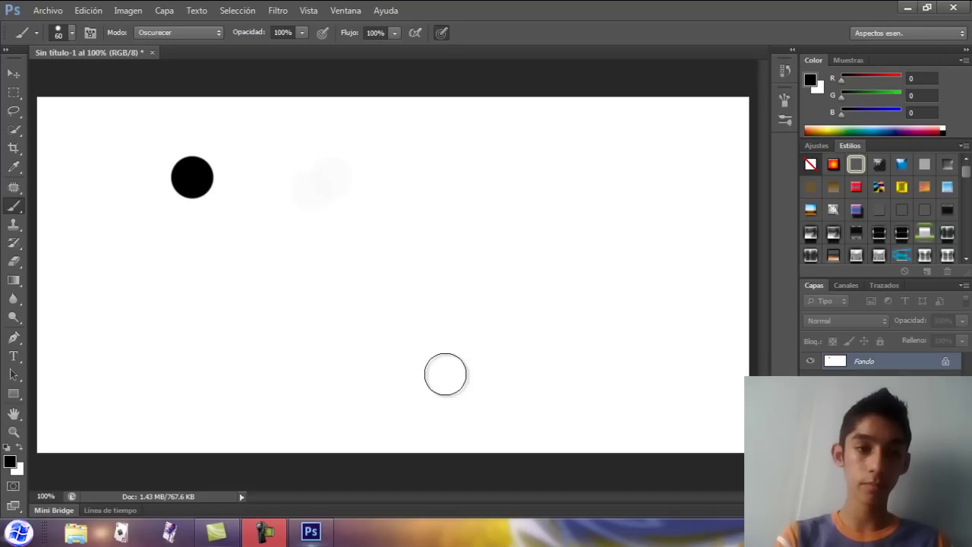
pyautogui.rightClick(12, 206)
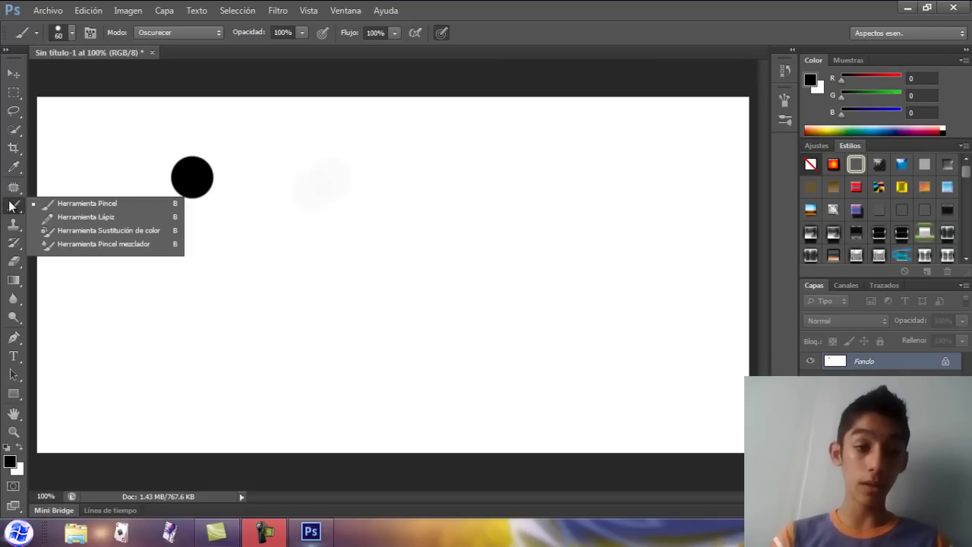
pyautogui.click(43, 216)
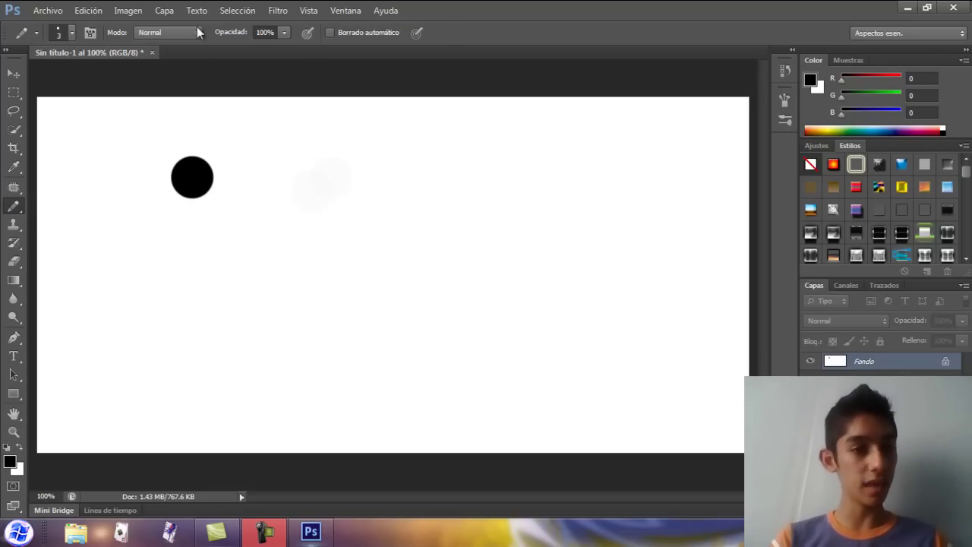
pyautogui.moveTo(243, 135)
pyautogui.mouseDown()
pyautogui.moveTo(332, 243)
pyautogui.moveTo(258, 76)
pyautogui.mouseUp()
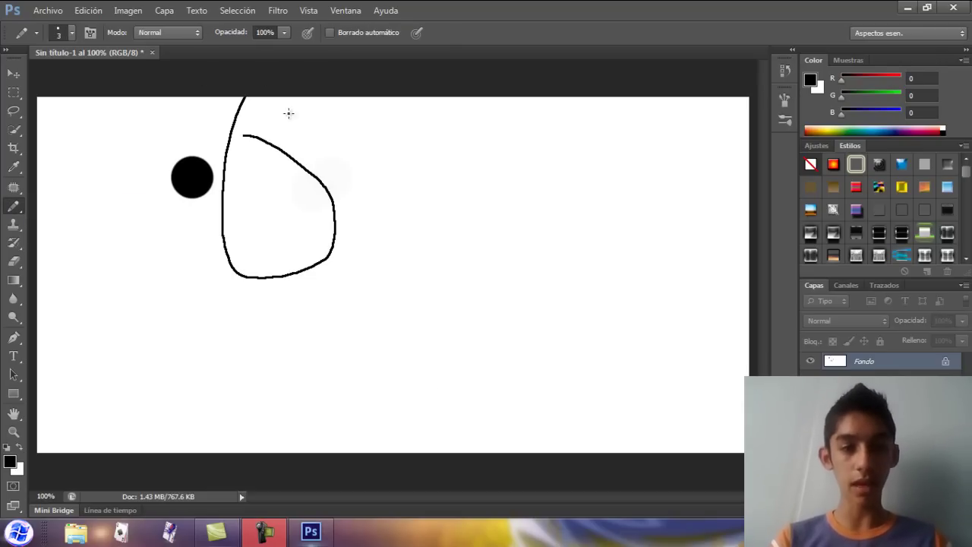
pyautogui.hotkey('ctrl', 'z')
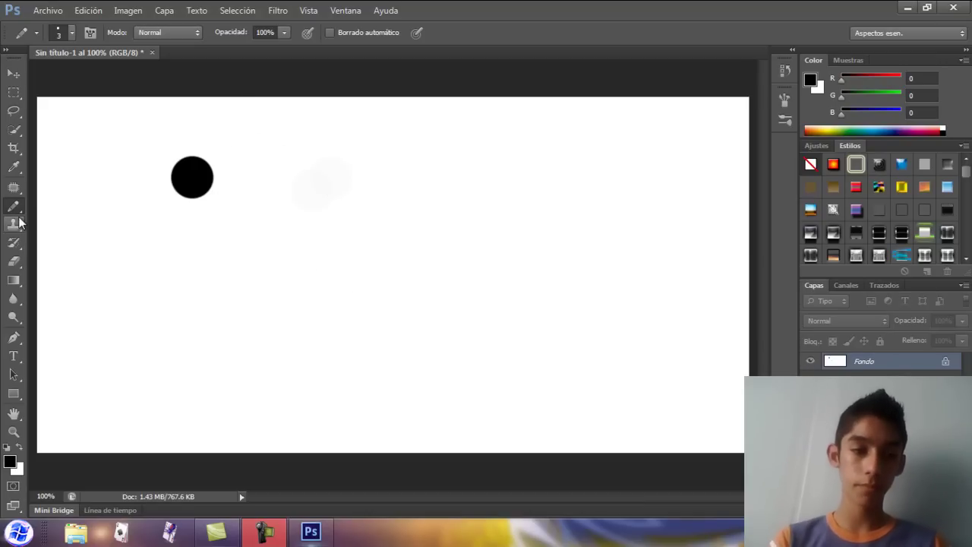
pyautogui.rightClick(17, 212)
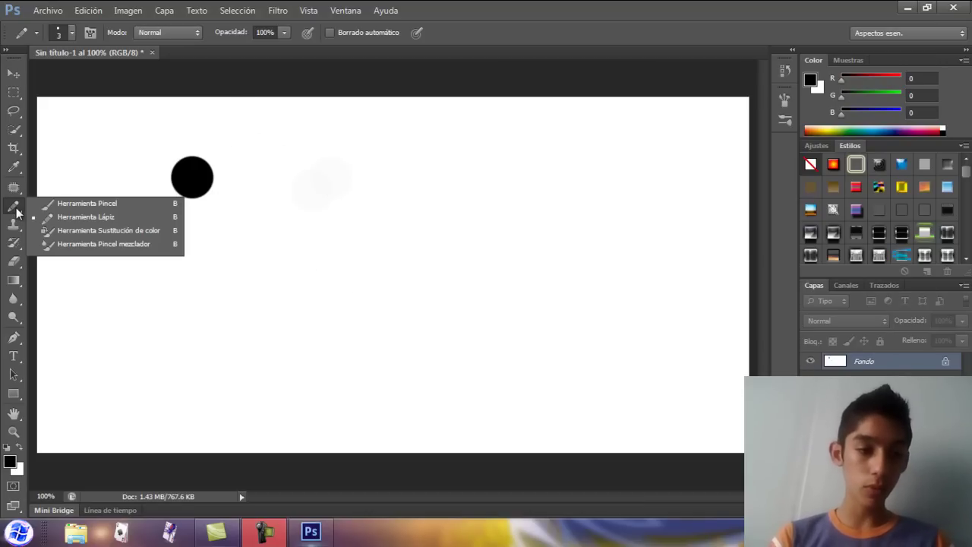
pyautogui.click(46, 235)
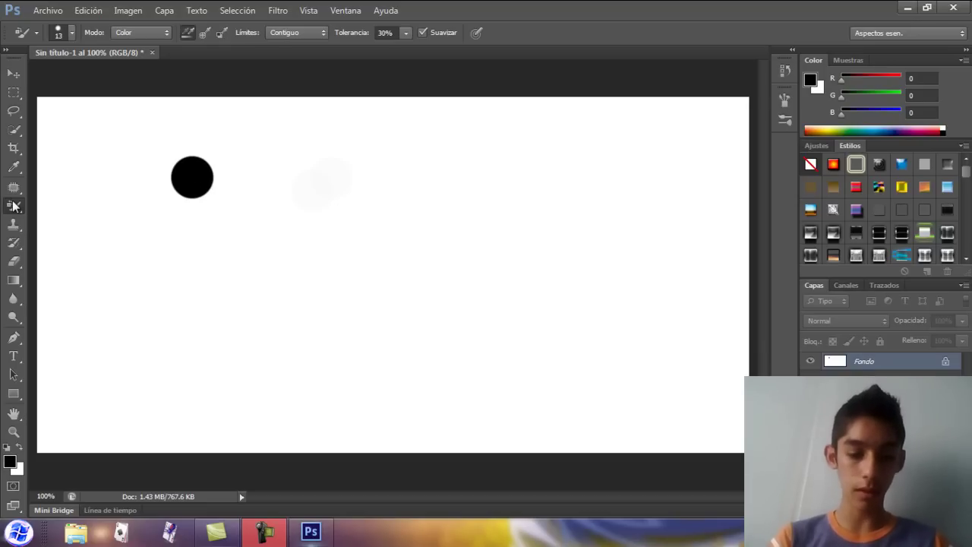
pyautogui.hotkey('shift', 'b')
pyautogui.hotkey('shift', 'b')
pyautogui.hotkey('shift', 'b')
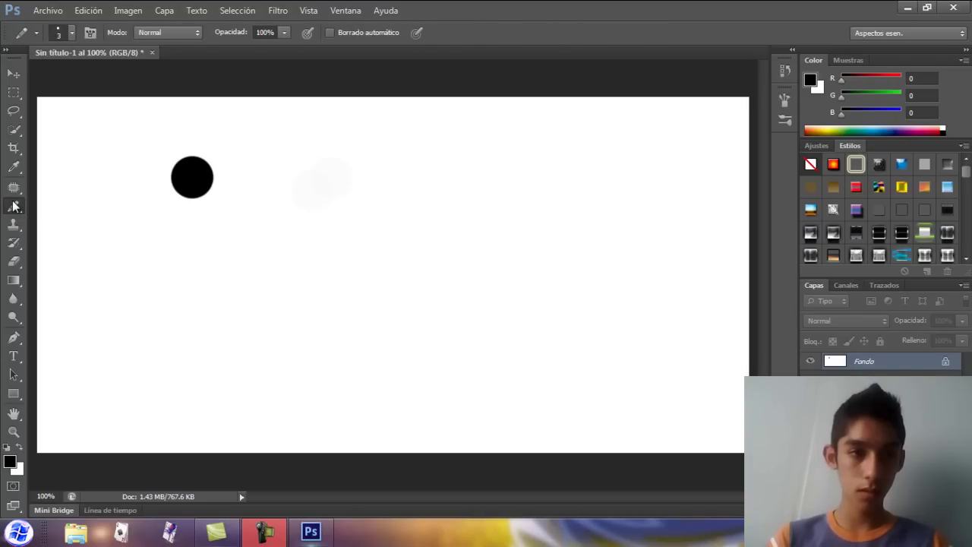
pyautogui.hotkey('shift', 'b')
pyautogui.hotkey('shift', 'b')
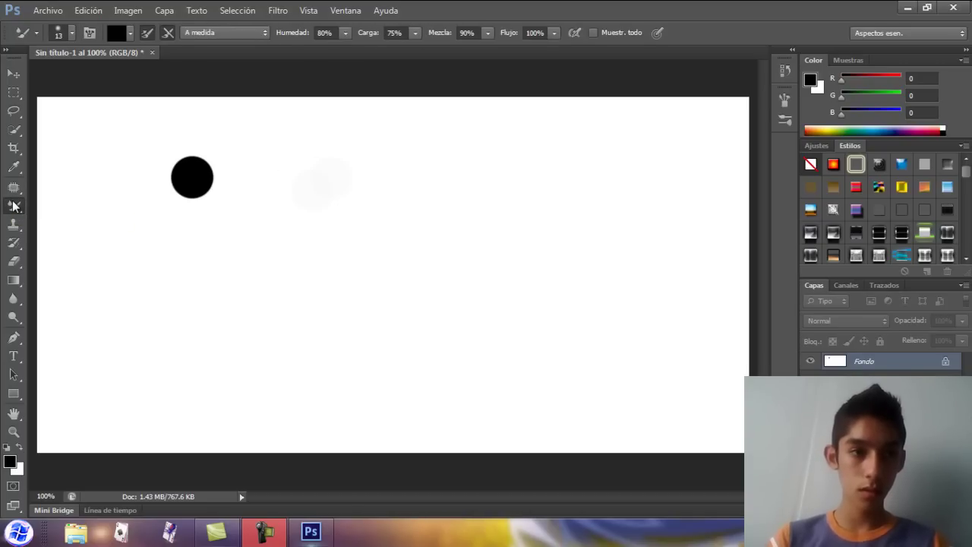
pyautogui.hotkey('shift', 'b')
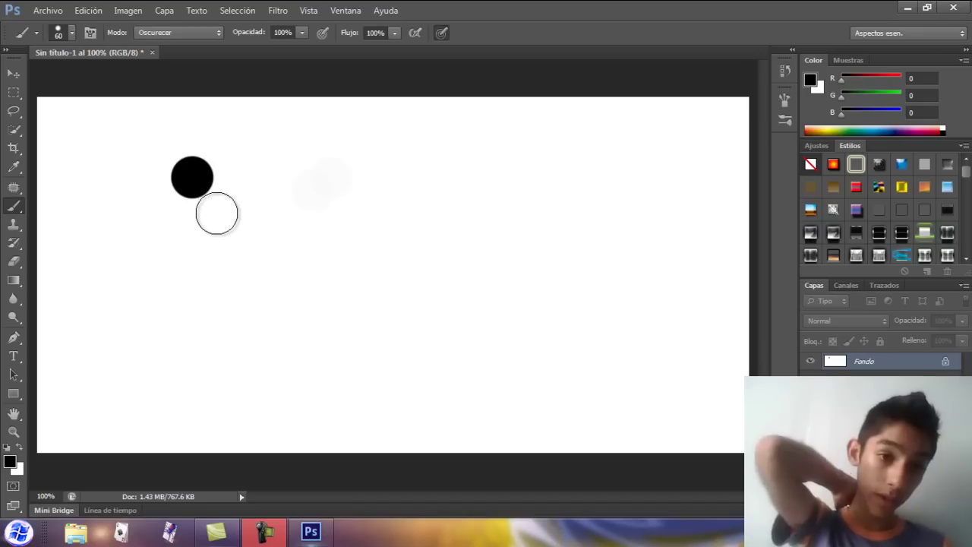
# Step: Paint a second black dot and set the foreground colour to dark red R136 G21 B21
pyautogui.click(304, 183)
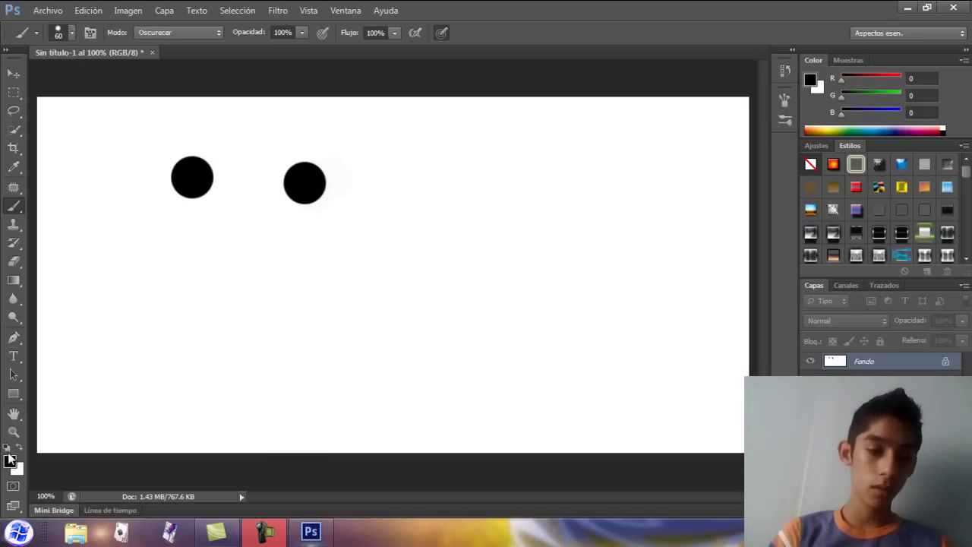
pyautogui.click(10, 460)
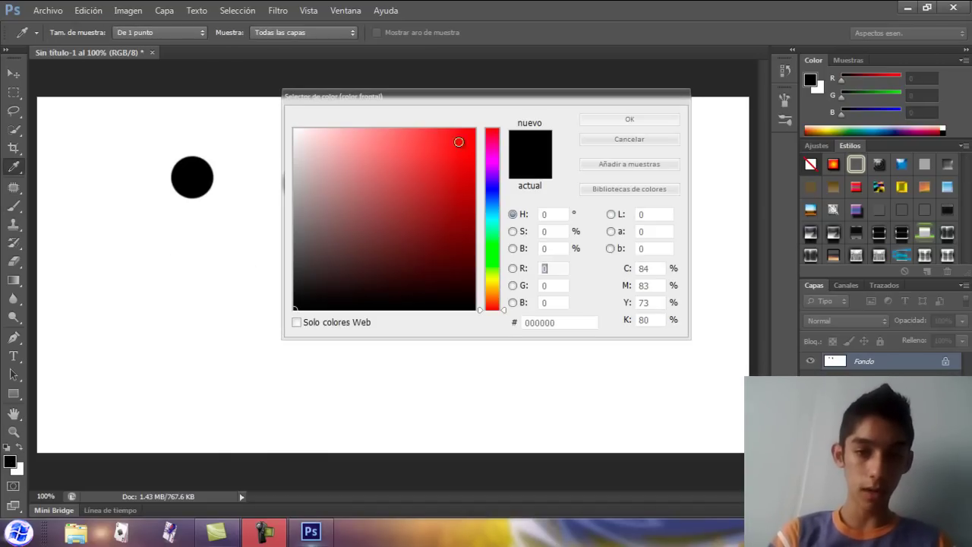
pyautogui.click(448, 212)
pyautogui.click(634, 118)
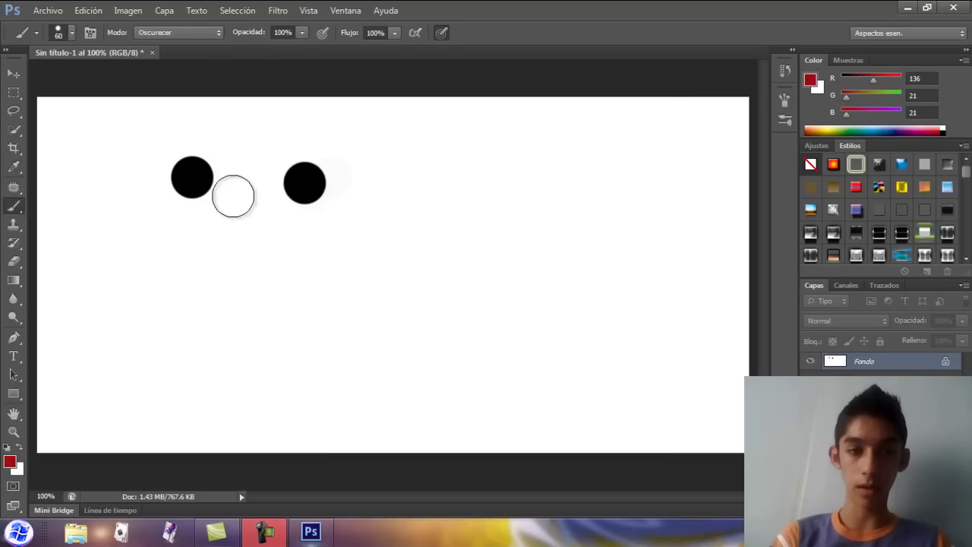
# Step: Return to the regular Brush and paint a dark red dot at the left
pyautogui.rightClick(13, 204)
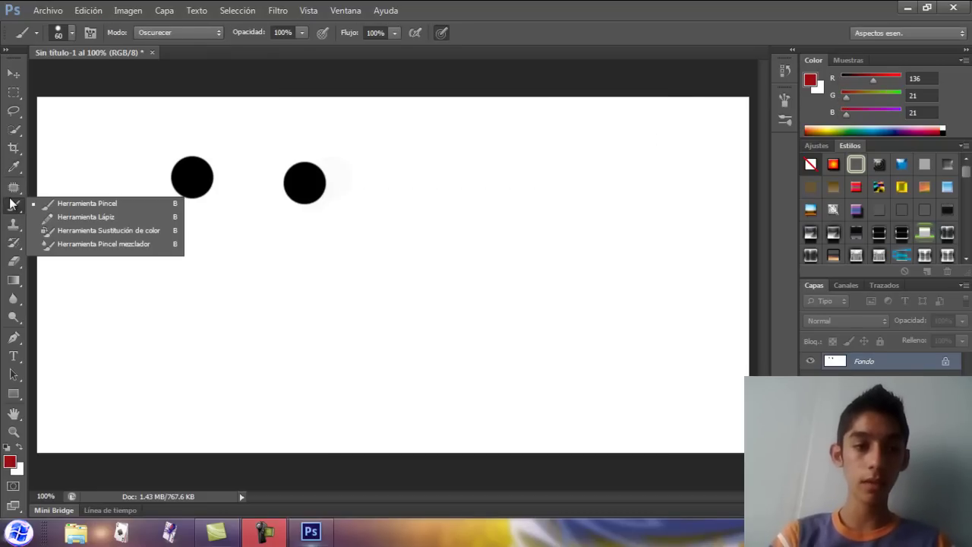
pyautogui.click(88, 230)
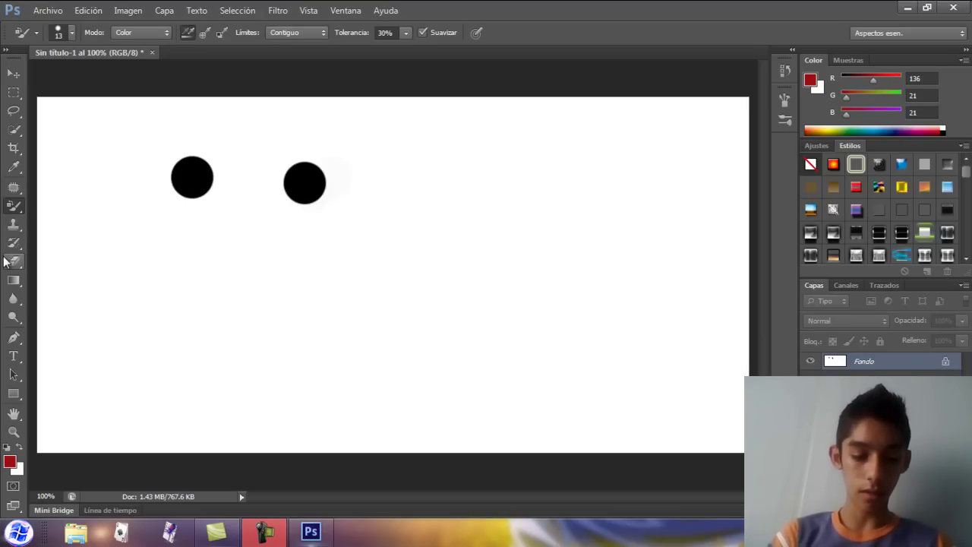
pyautogui.rightClick(13, 205)
pyautogui.press('Escape')
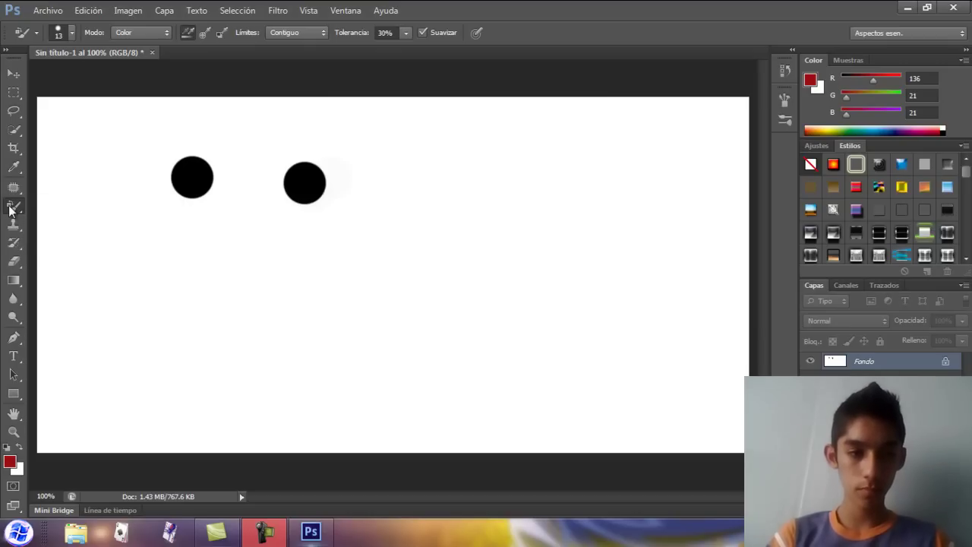
pyautogui.rightClick(12, 207)
pyautogui.click(45, 202)
pyautogui.click(81, 222)
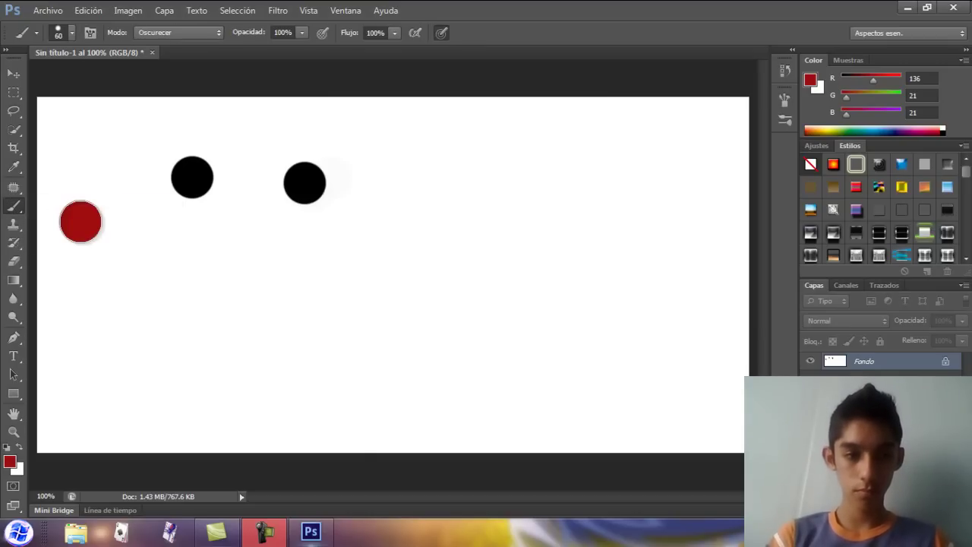
# Step: Set the foreground colour back to near-black 0b0b0b
pyautogui.click(10, 461)
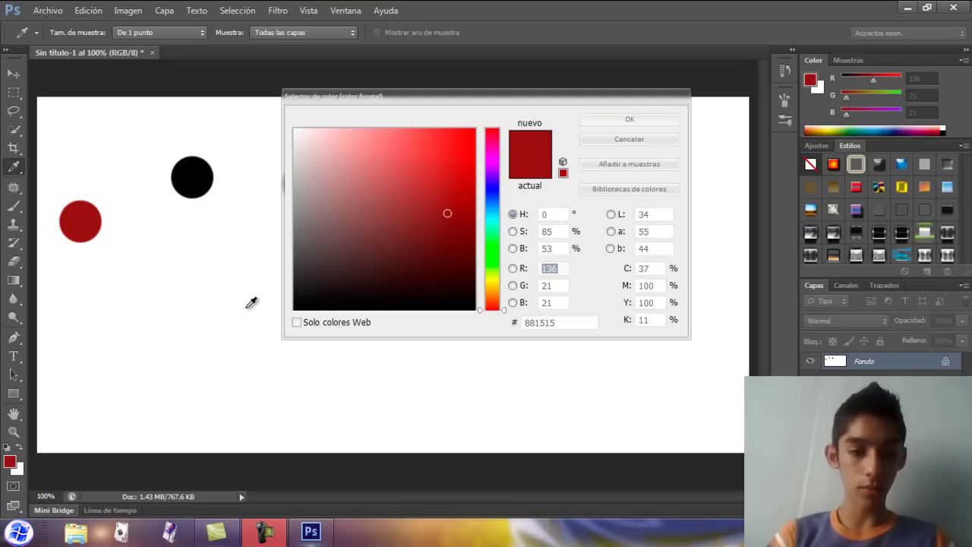
pyautogui.click(299, 303)
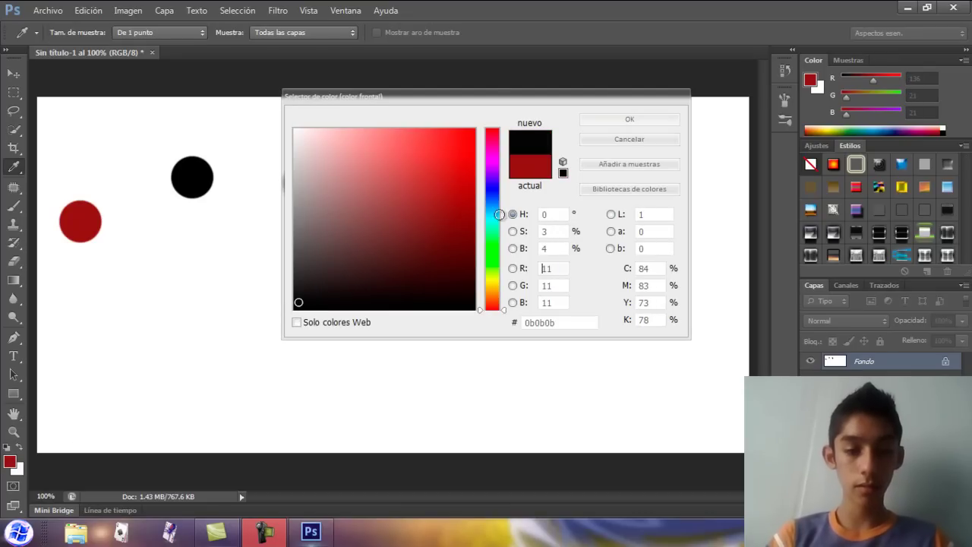
pyautogui.click(610, 122)
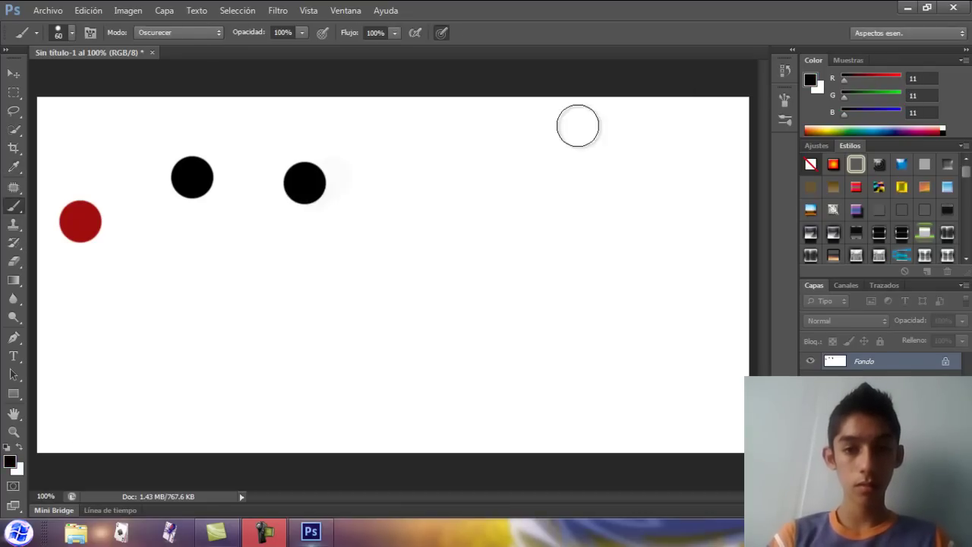
pyautogui.rightClick(11, 207)
# Step: Repaint the grey left circle red with Color Replacement, then test higher and lower Espaciado values
pyautogui.click(67, 235)
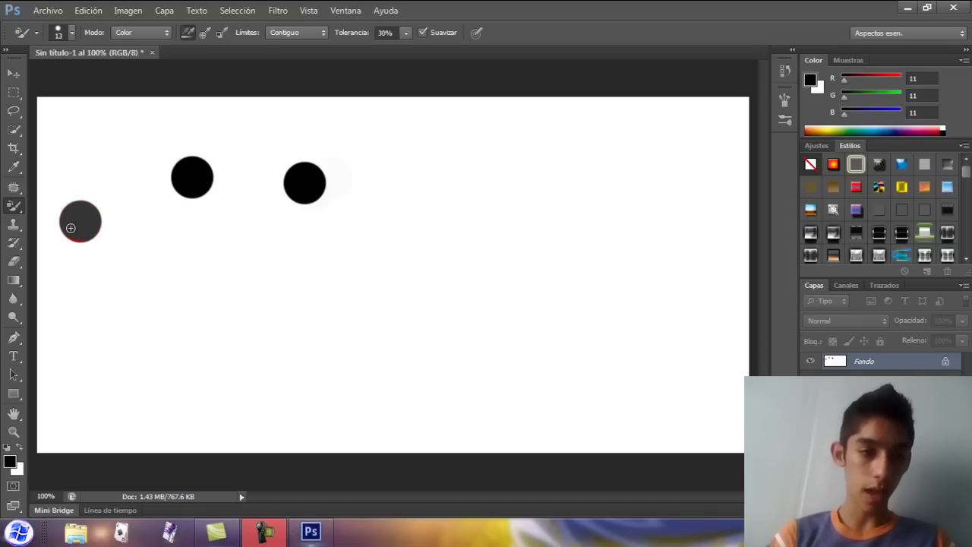
pyautogui.moveTo(80, 221); pyautogui.dragTo(95, 262)
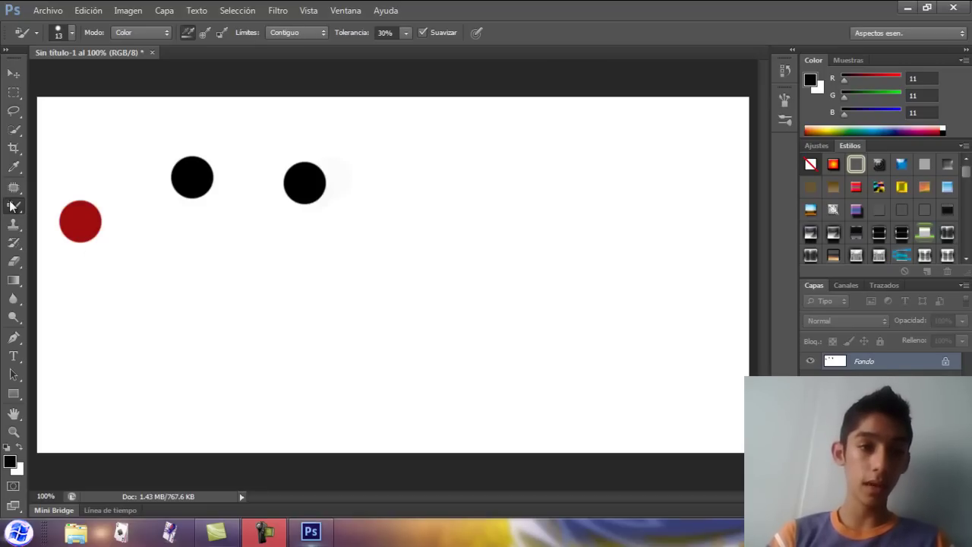
pyautogui.click(70, 33)
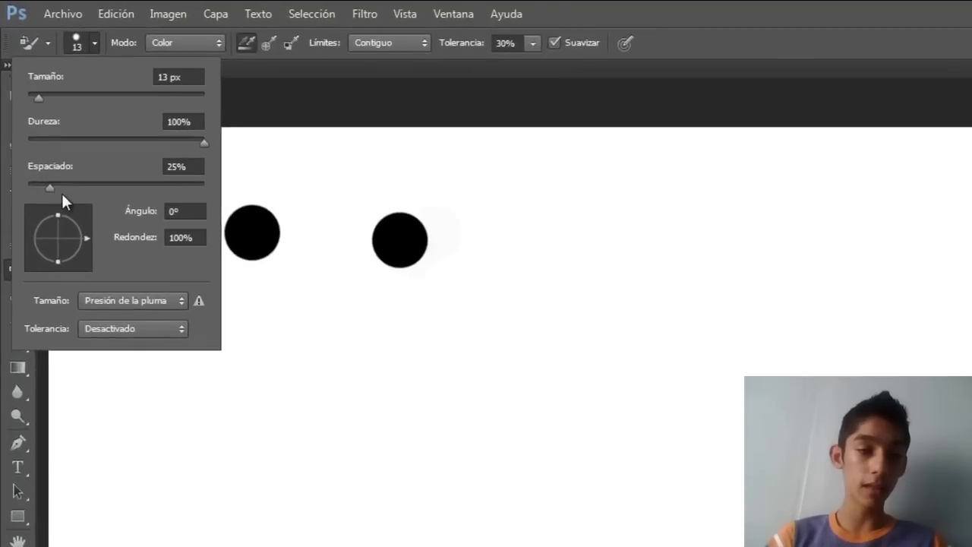
pyautogui.moveTo(38, 142); pyautogui.dragTo(51, 142)
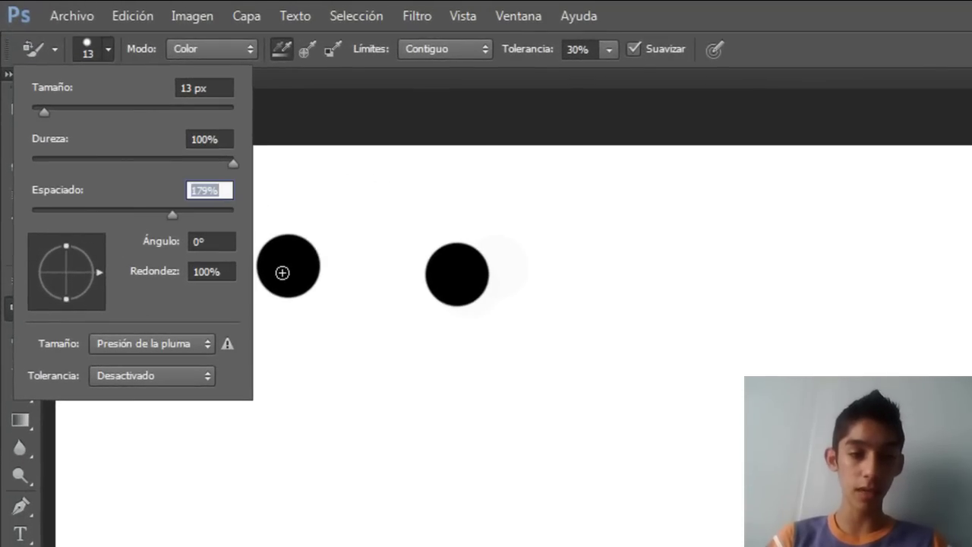
pyautogui.click(285, 266)
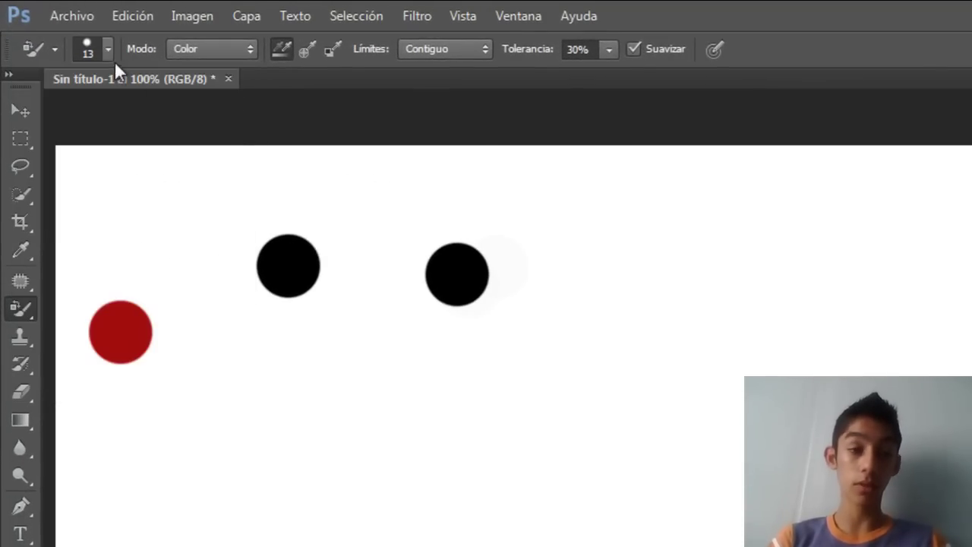
pyautogui.click(110, 50)
pyautogui.moveTo(180, 211); pyautogui.dragTo(22, 190)
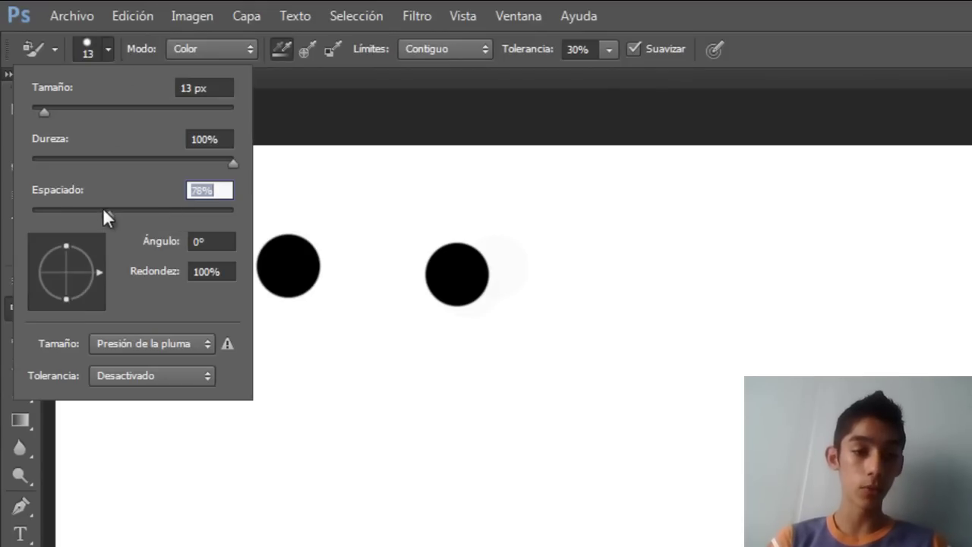
pyautogui.click(179, 47)
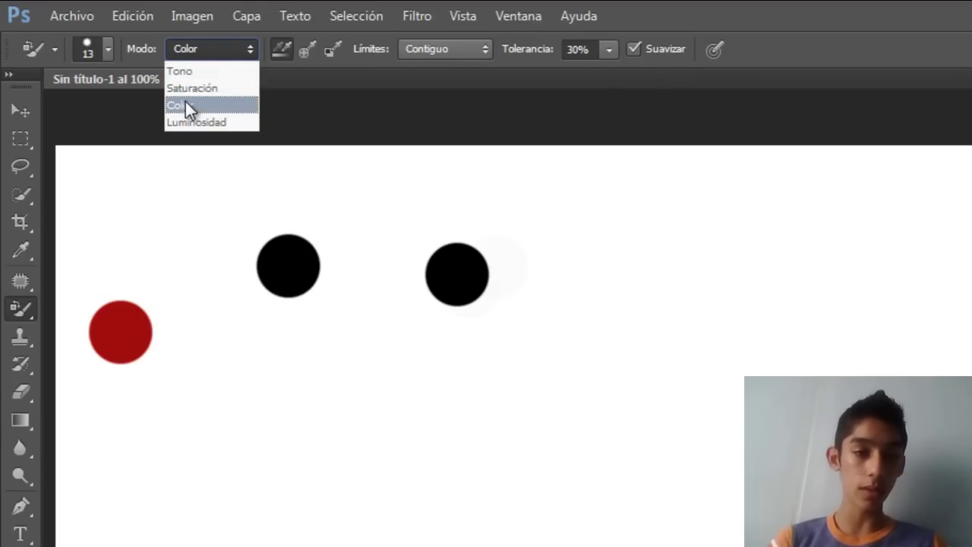
# Step: Keep Color mode, set sampling to Once, and paint grey patches into the red circle
pyautogui.click(236, 48)
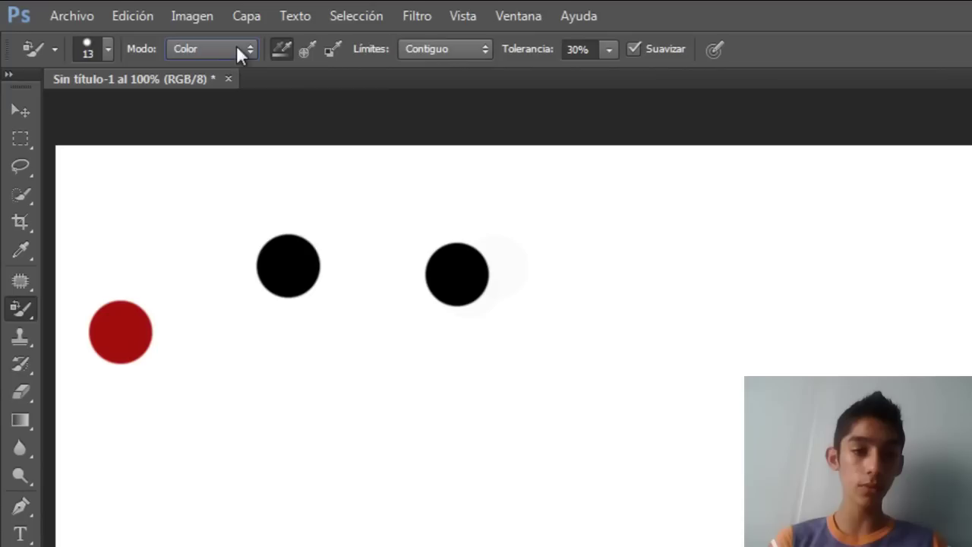
pyautogui.click(309, 47)
pyautogui.moveTo(124, 319); pyautogui.dragTo(133, 320)
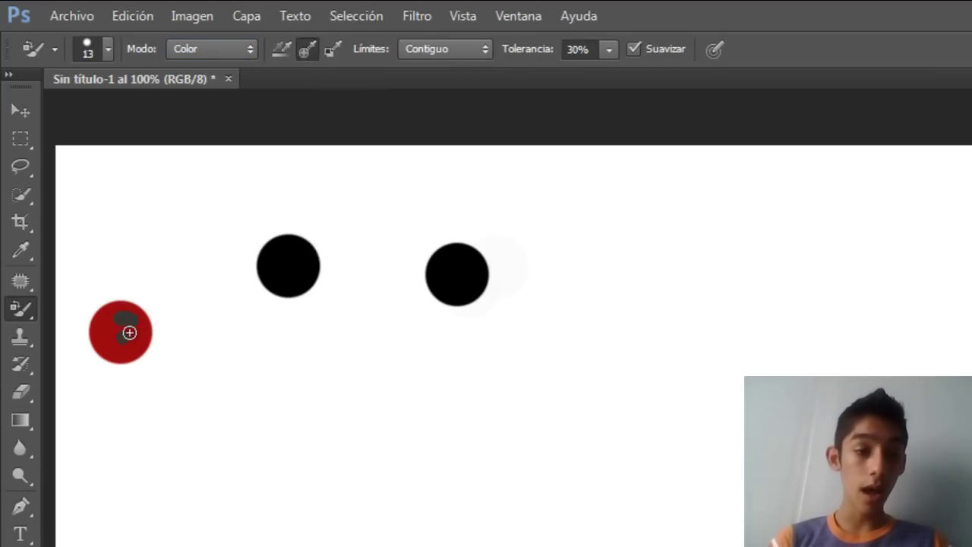
pyautogui.moveTo(128, 325)
pyautogui.mouseDown()
pyautogui.moveTo(143, 340)
pyautogui.moveTo(144, 315)
pyautogui.moveTo(104, 342)
pyautogui.moveTo(127, 329)
pyautogui.moveTo(142, 340)
pyautogui.moveTo(124, 303)
pyautogui.moveTo(149, 310)
pyautogui.mouseUp()
# Step: Switch sampling to Background Swatch and keep the Contiguo limits setting
pyautogui.click(334, 49)
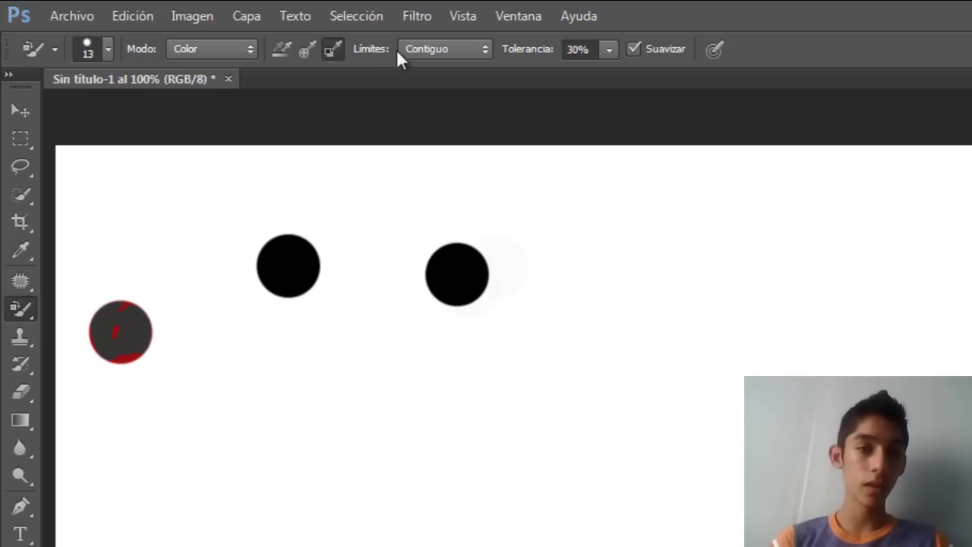
pyautogui.click(448, 49)
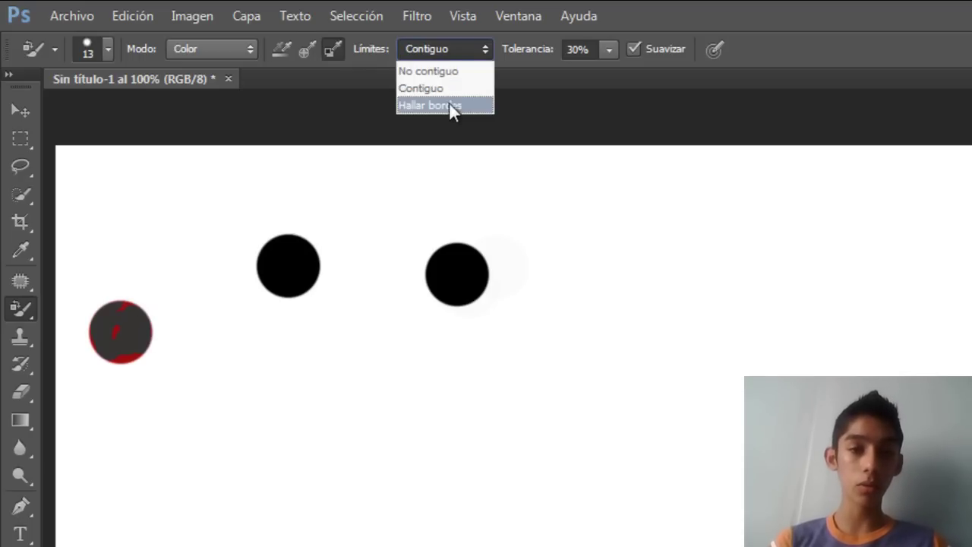
pyautogui.click(643, 78)
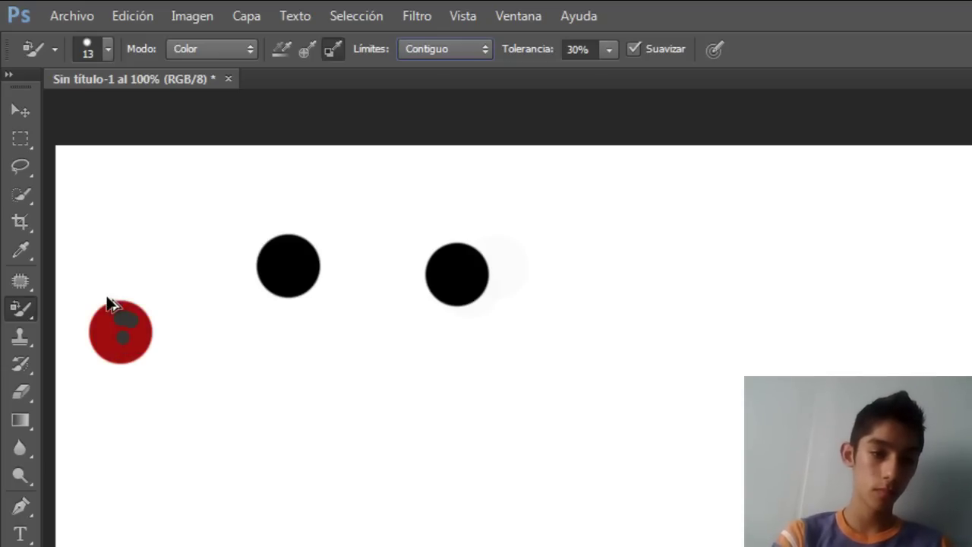
pyautogui.rightClick(24, 305)
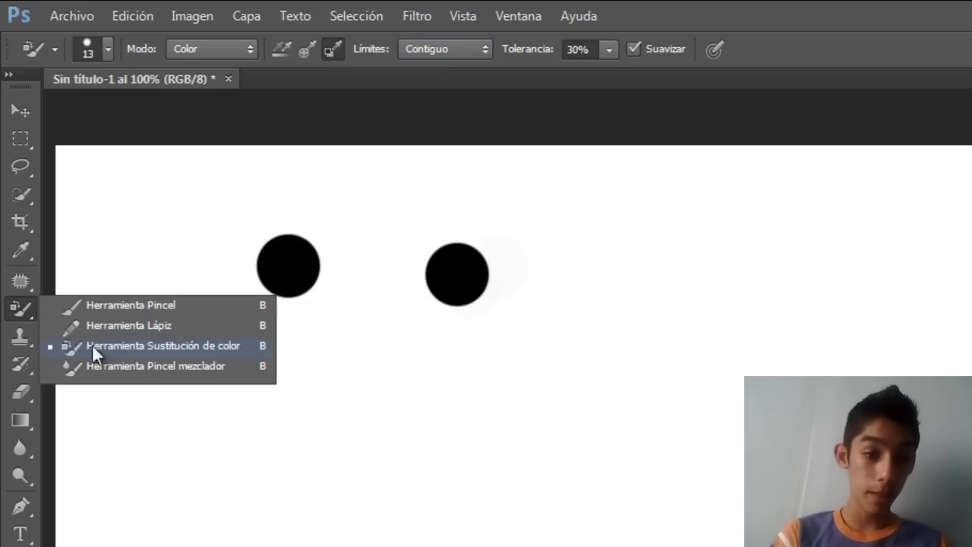
# Step: Switch to the Mixer Brush and check its soft 13 px tip in the preset picker
pyautogui.click(104, 367)
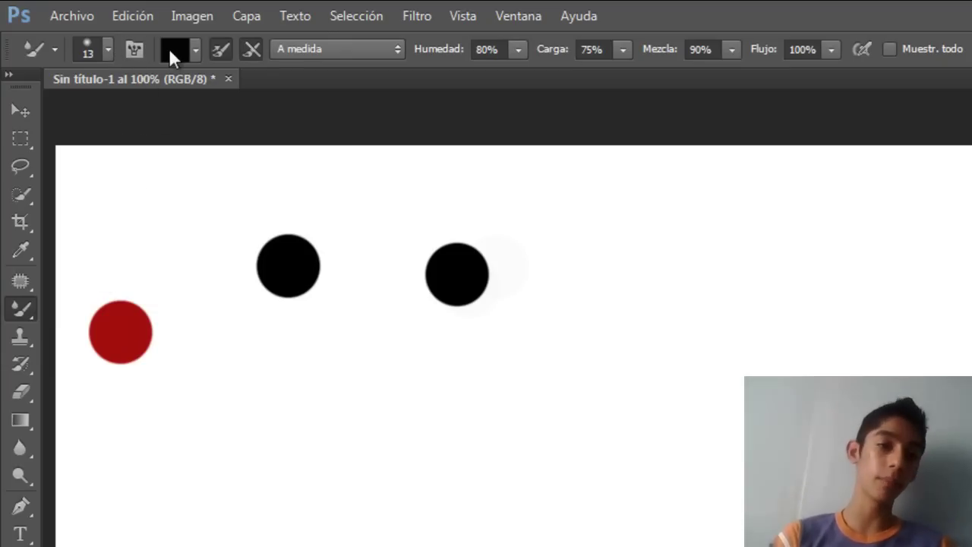
pyautogui.click(98, 44)
pyautogui.click(100, 44)
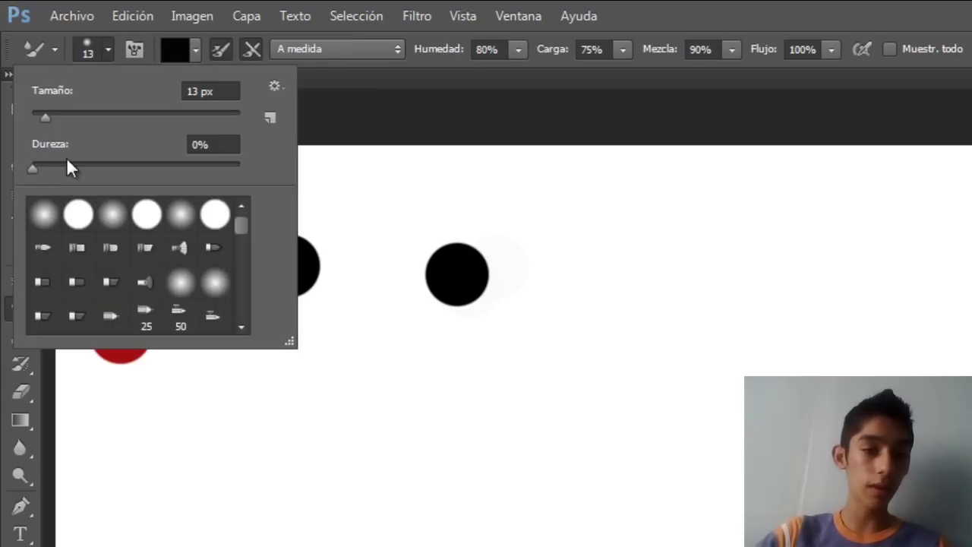
pyautogui.click(332, 109)
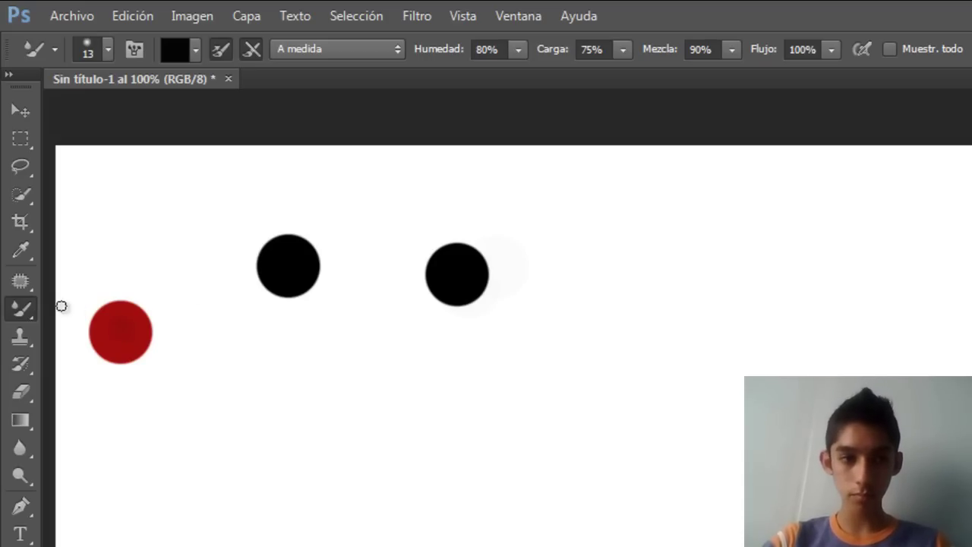
# Step: Smear a diagonal streak across the left black circle and the red circle's edges
pyautogui.click(19, 543)
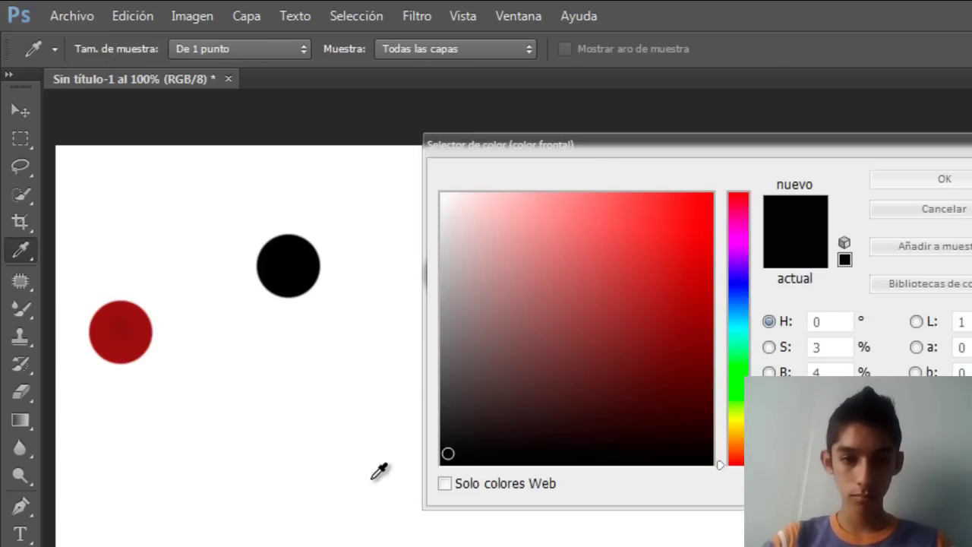
pyautogui.click(927, 179)
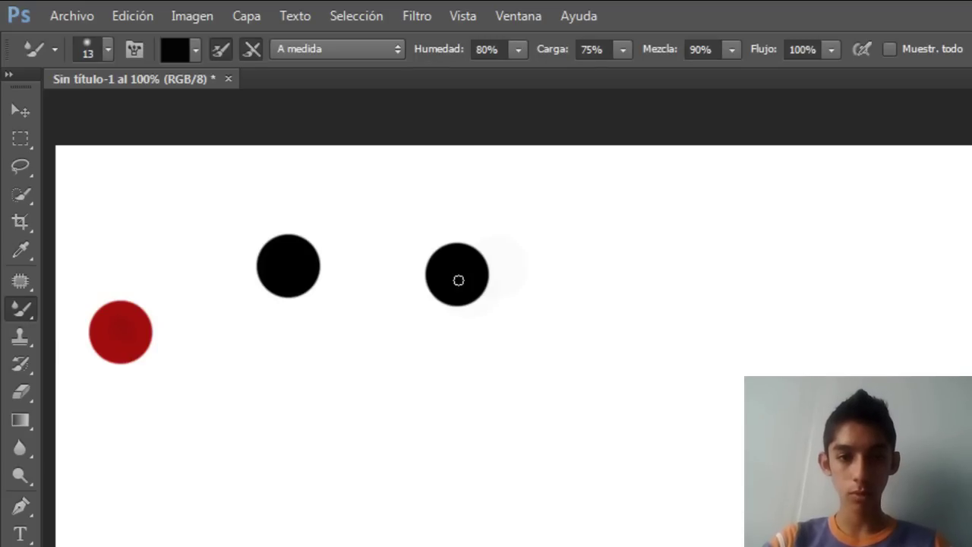
pyautogui.moveTo(255, 249); pyautogui.dragTo(312, 307)
pyautogui.moveTo(120, 320)
pyautogui.mouseDown()
pyautogui.moveTo(145, 334)
pyautogui.moveTo(103, 325)
pyautogui.moveTo(82, 334)
pyautogui.moveTo(120, 319)
pyautogui.moveTo(120, 330)
pyautogui.moveTo(126, 305)
pyautogui.mouseUp()
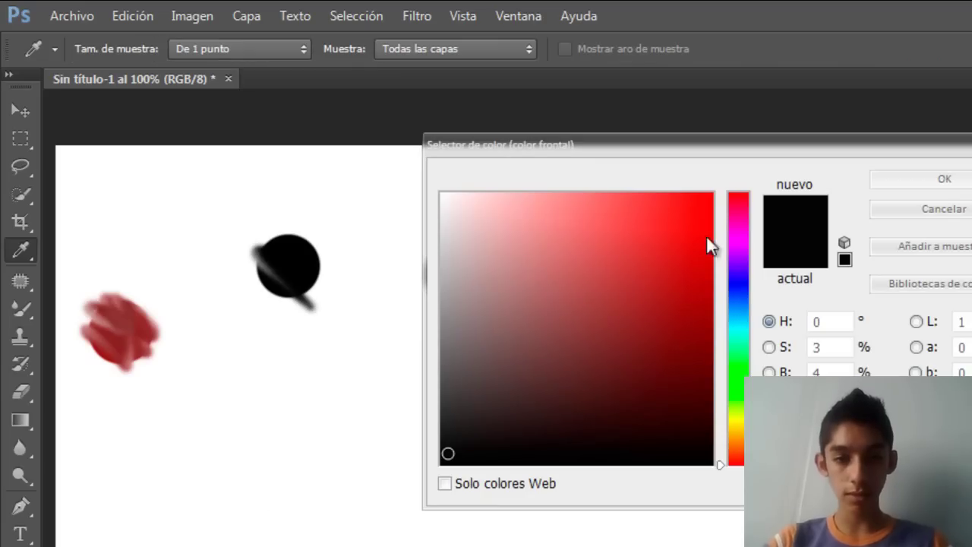
# Step: Smear magenta streaks around the right black dot, then quit Photoshop without saving
pyautogui.click(743, 212)
pyautogui.click(709, 213)
pyautogui.click(889, 179)
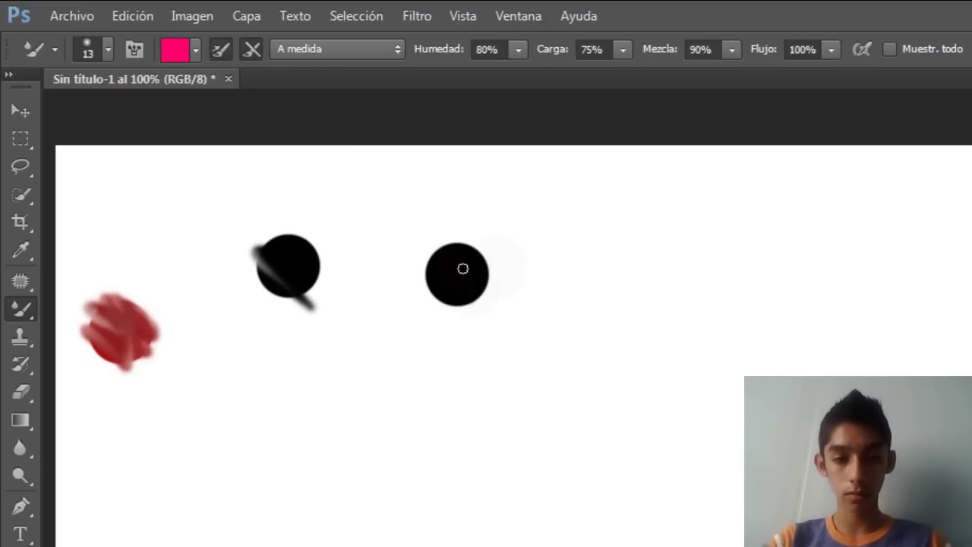
pyautogui.moveTo(454, 254)
pyautogui.mouseDown()
pyautogui.moveTo(477, 293)
pyautogui.moveTo(441, 271)
pyautogui.moveTo(446, 260)
pyautogui.moveTo(601, 293)
pyautogui.moveTo(683, 341)
pyautogui.moveTo(658, 365)
pyautogui.moveTo(562, 306)
pyautogui.mouseUp()
pyautogui.moveTo(453, 292)
pyautogui.mouseDown()
pyautogui.moveTo(434, 281)
pyautogui.moveTo(421, 220)
pyautogui.mouseUp()
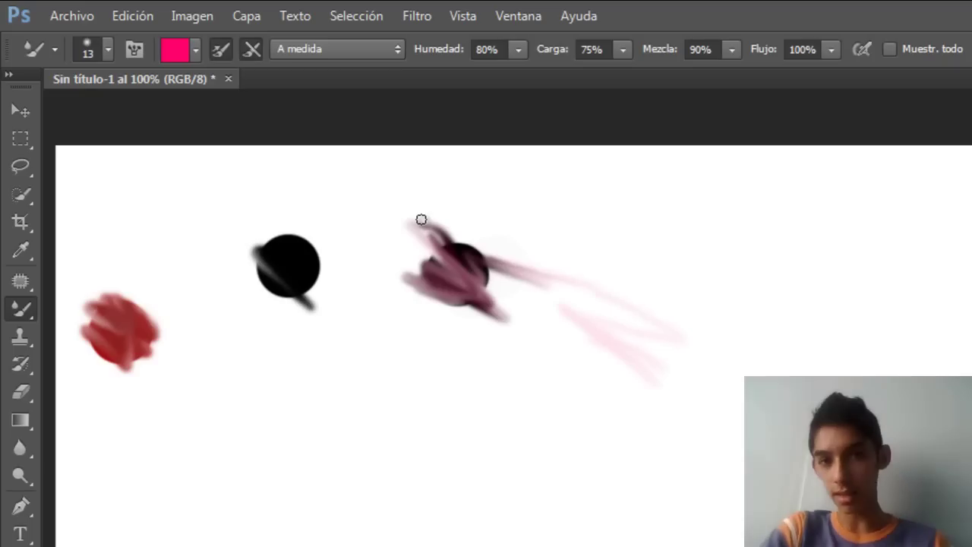
pyautogui.hotkey('ctrl', 'q')
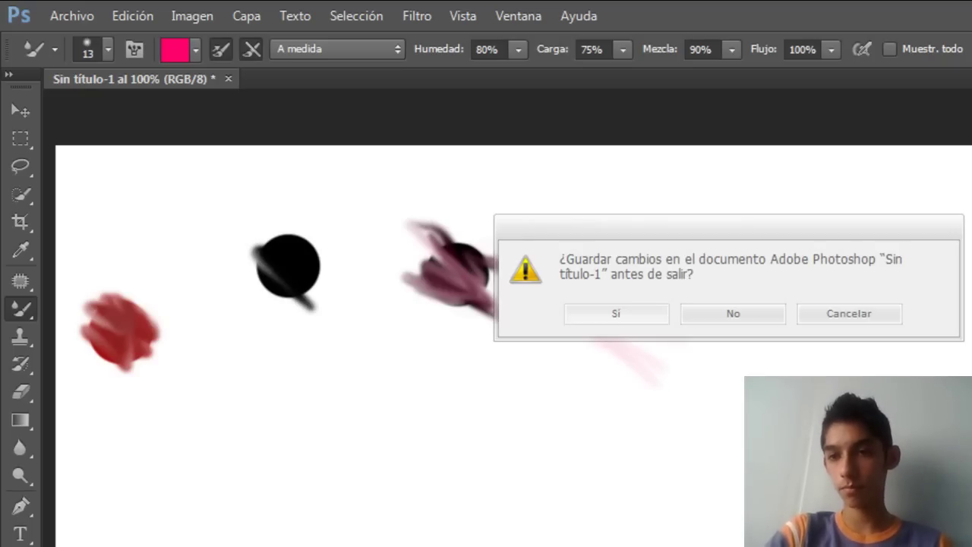
pyautogui.click(766, 307)
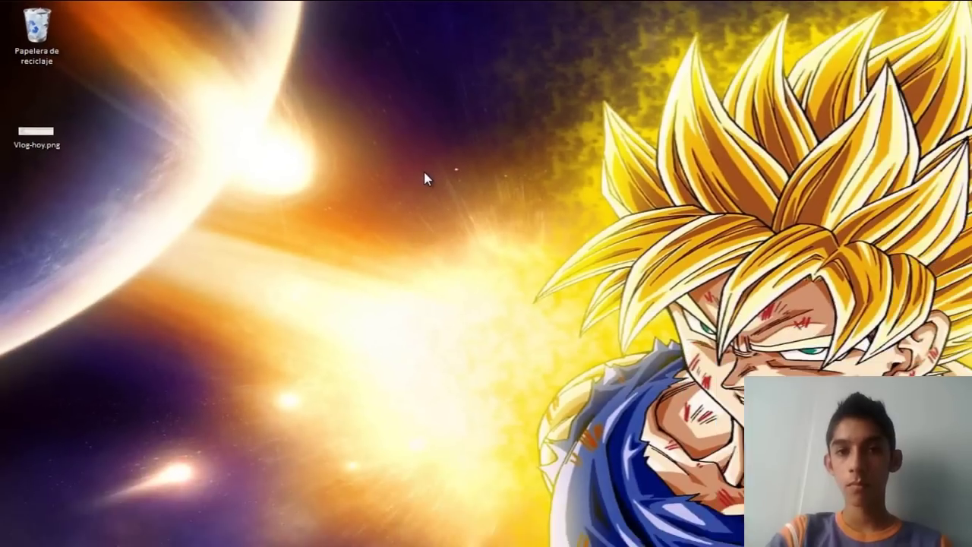